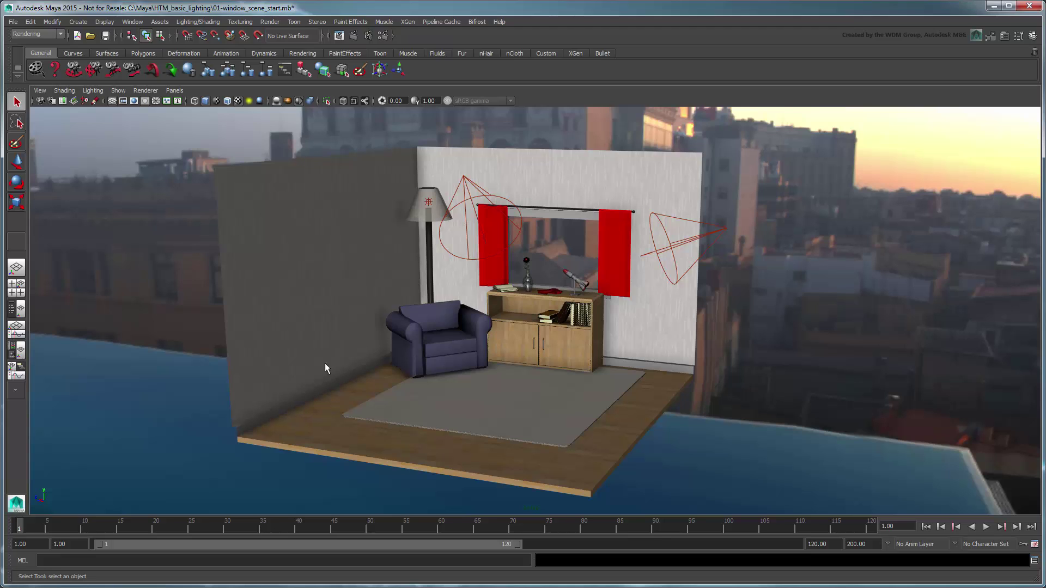
- Select key_light, fill_light, lamp_light and mentalrayIbl1 in the Outliner to locate each light
left_click(16, 309)
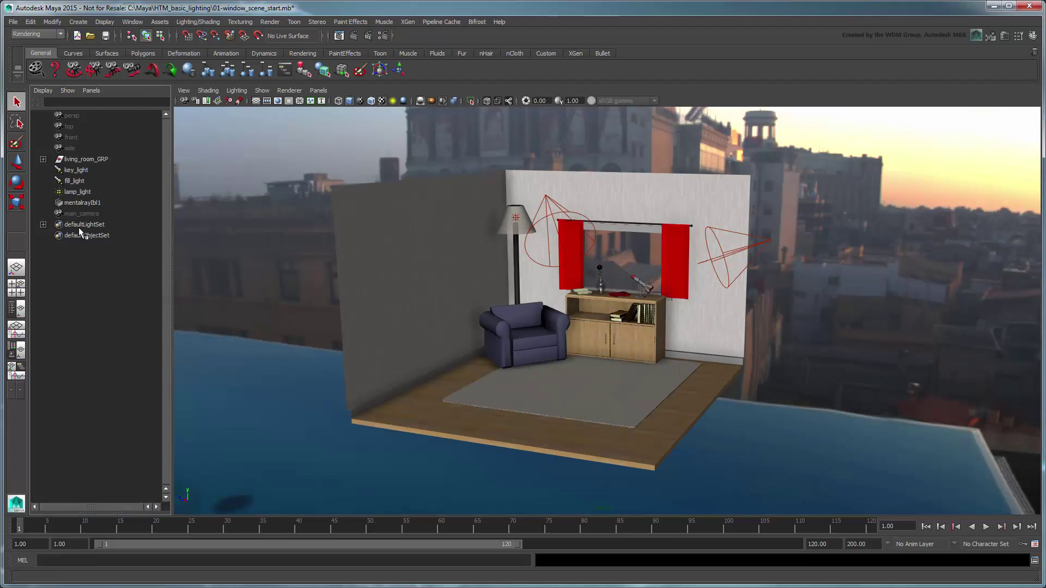
left_click(102, 169)
left_click(106, 182)
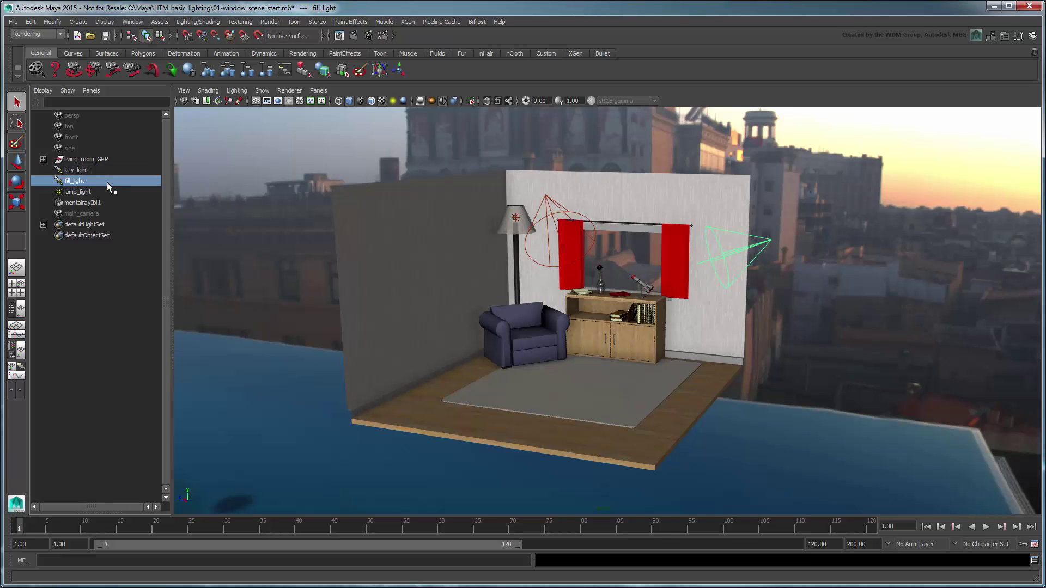
left_click(109, 192)
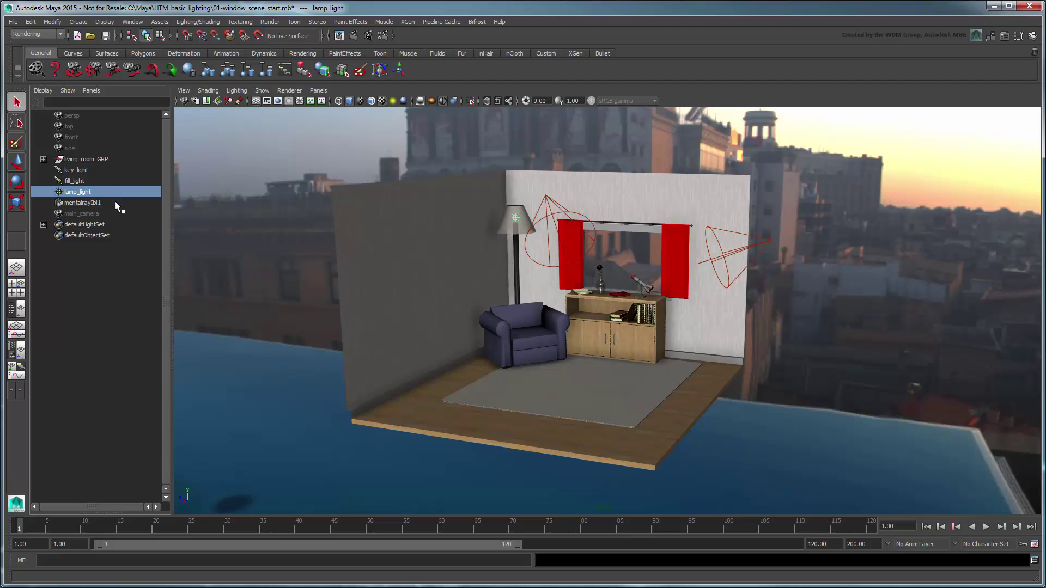
left_click(115, 202)
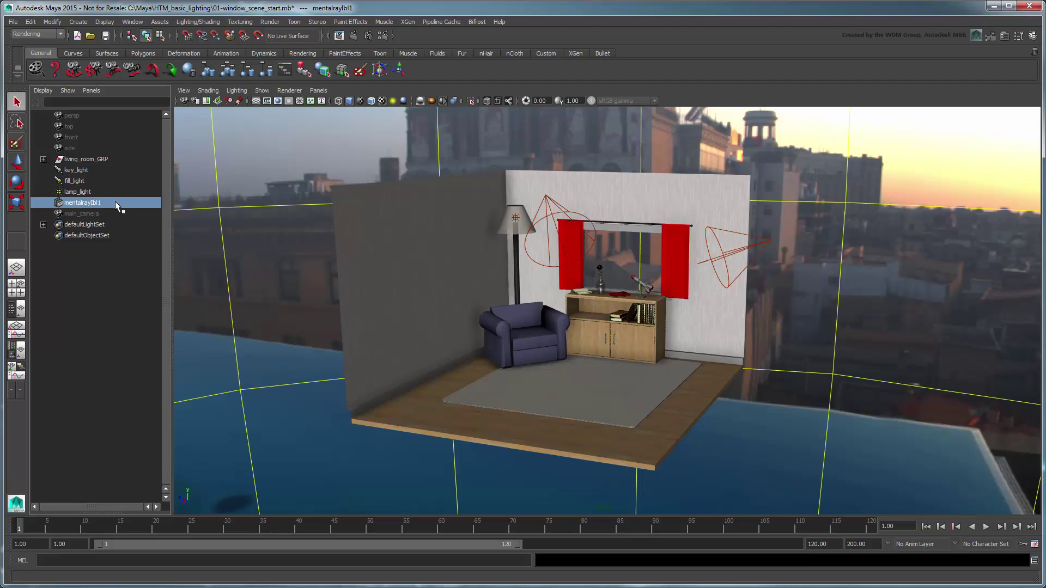
left_click(15, 267)
left_click(117, 309)
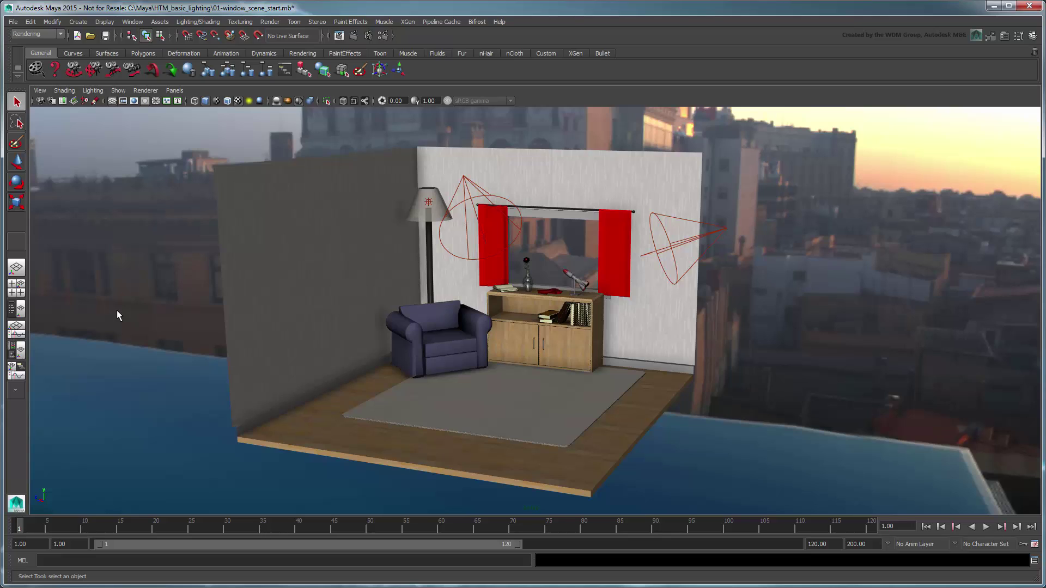
- Look through main_camera in the viewport with all scene lights enabled
left_click(174, 90)
mouse_move(192, 102)
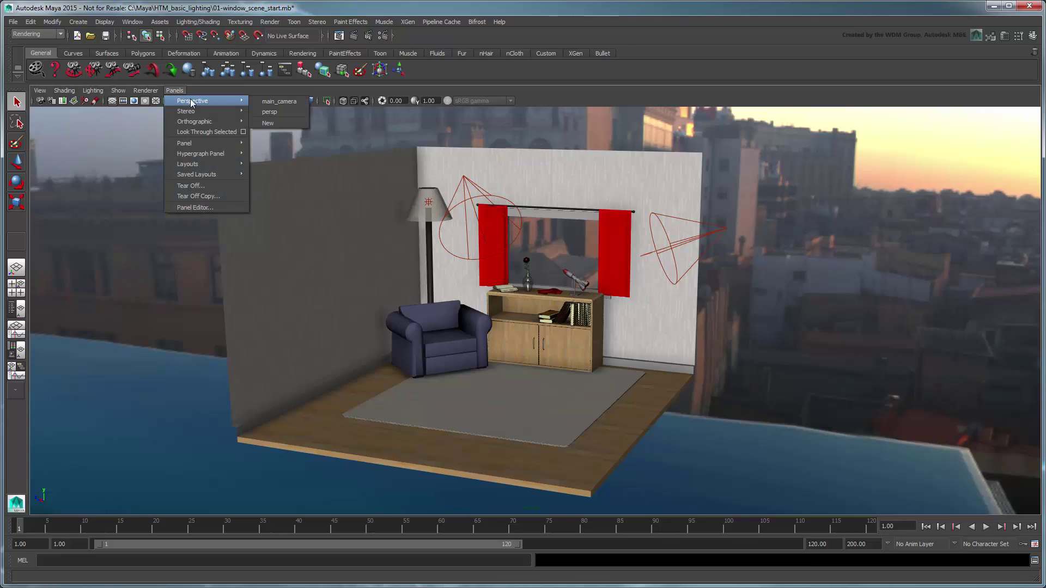
left_click(293, 103)
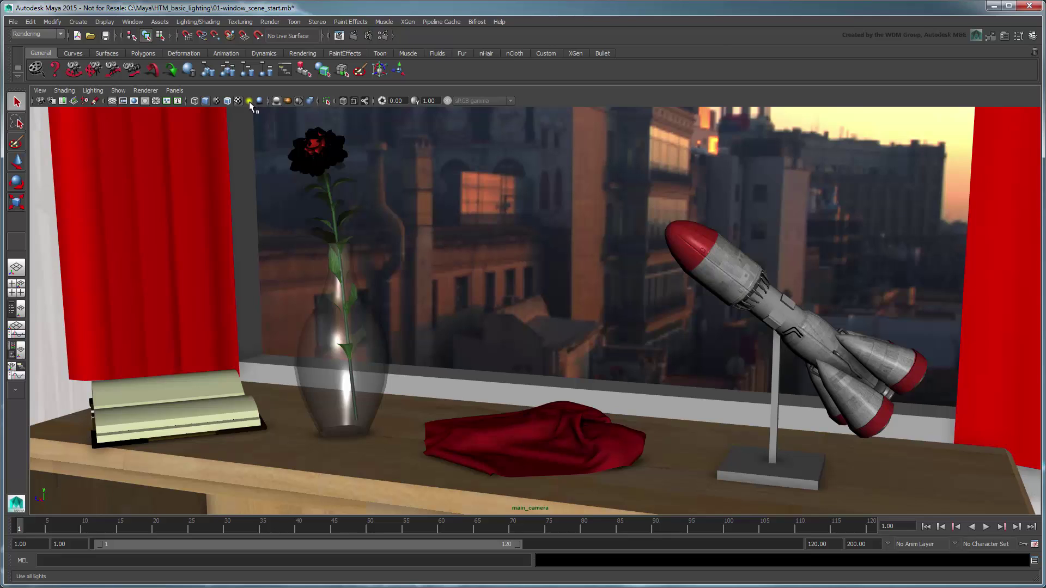
left_click(250, 101)
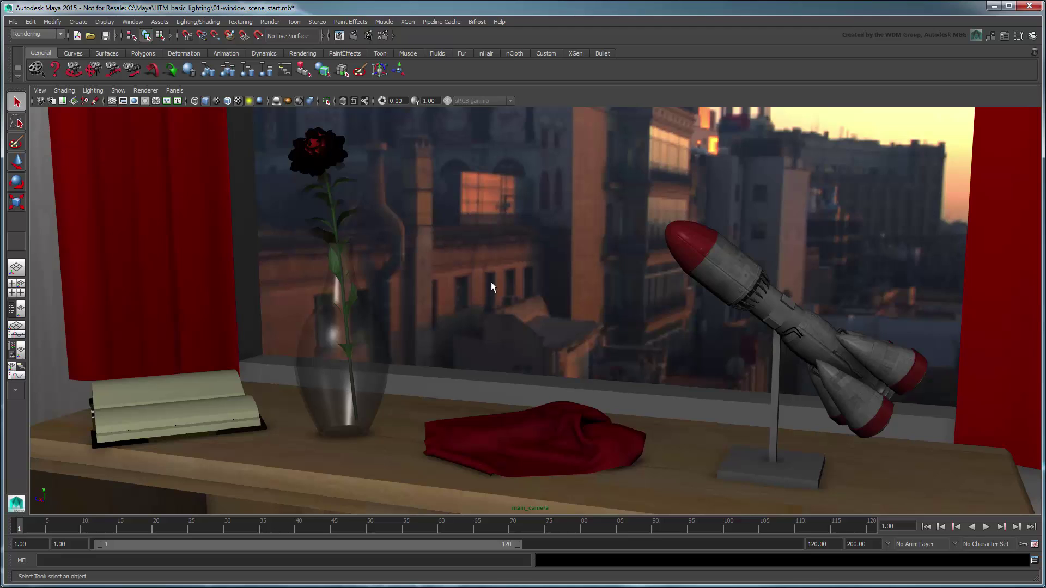
- Set key_light intensity to 30000 and fill_light intensity to 3000
left_click(16, 309)
left_click(77, 170)
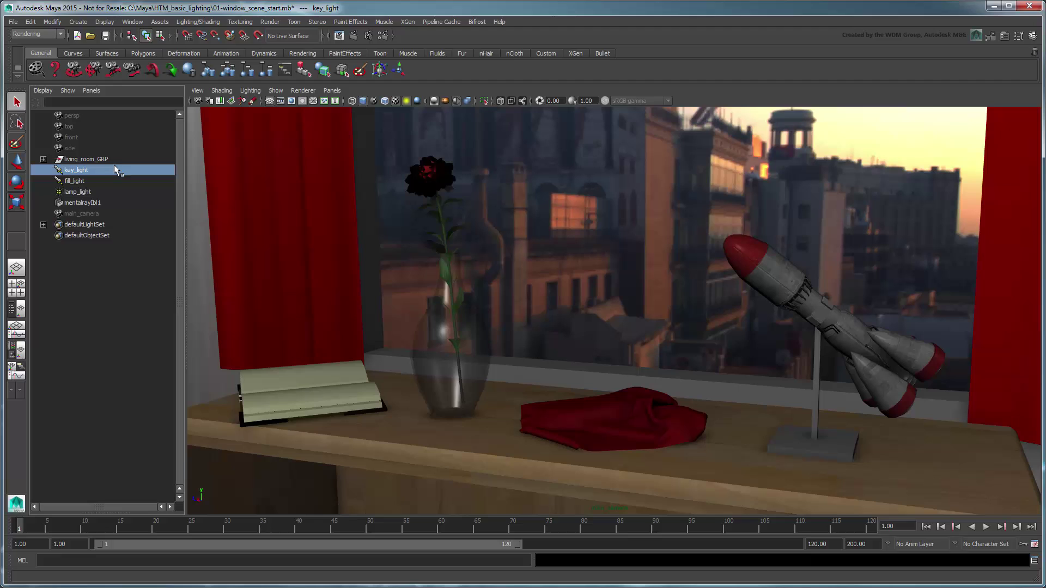
left_click(1004, 36)
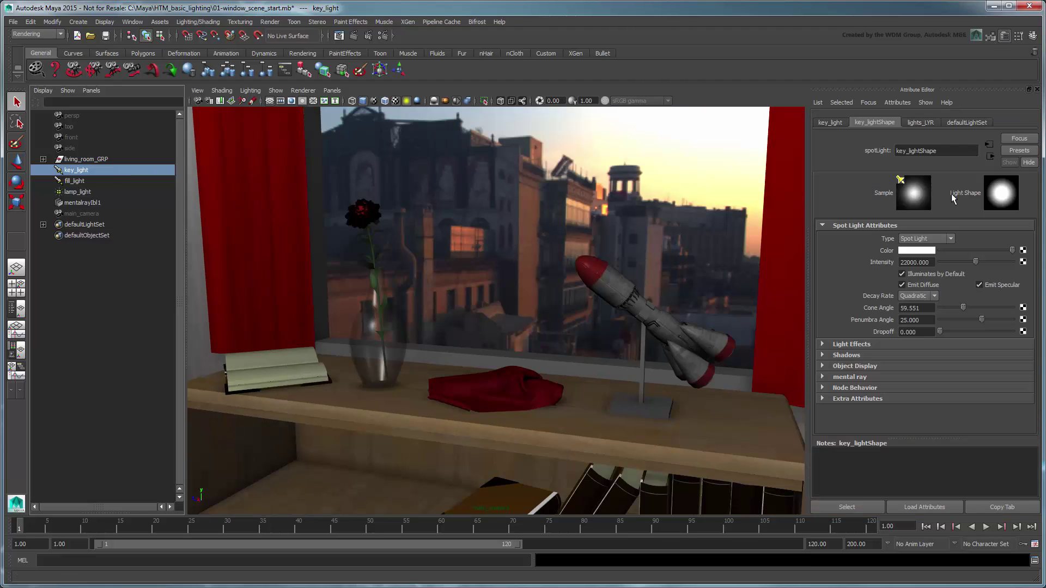
left_click(917, 262)
type("30000")
key("Return")
left_click(74, 181)
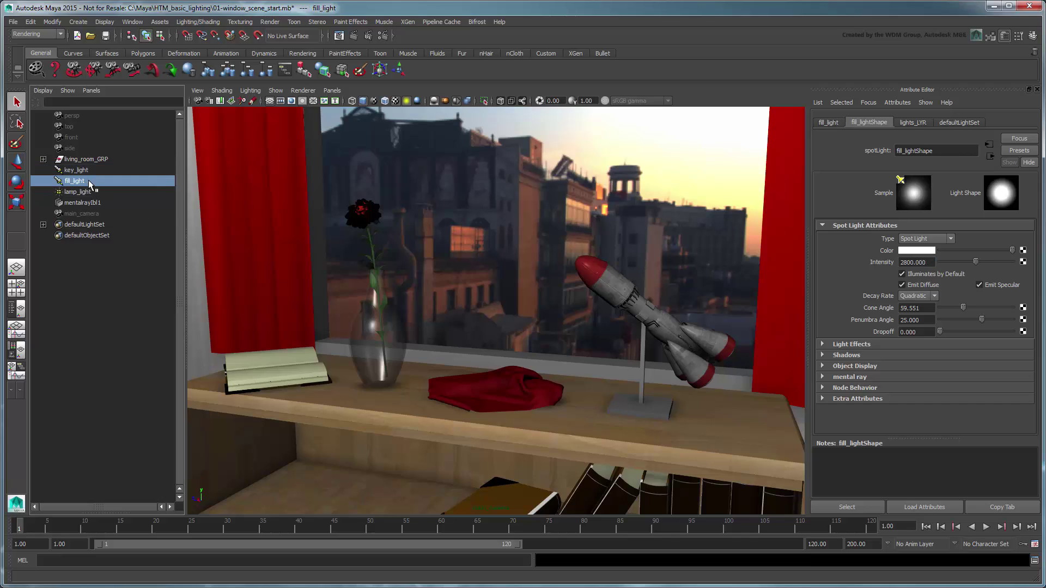
left_click(907, 262)
type("3000")
key("Return")
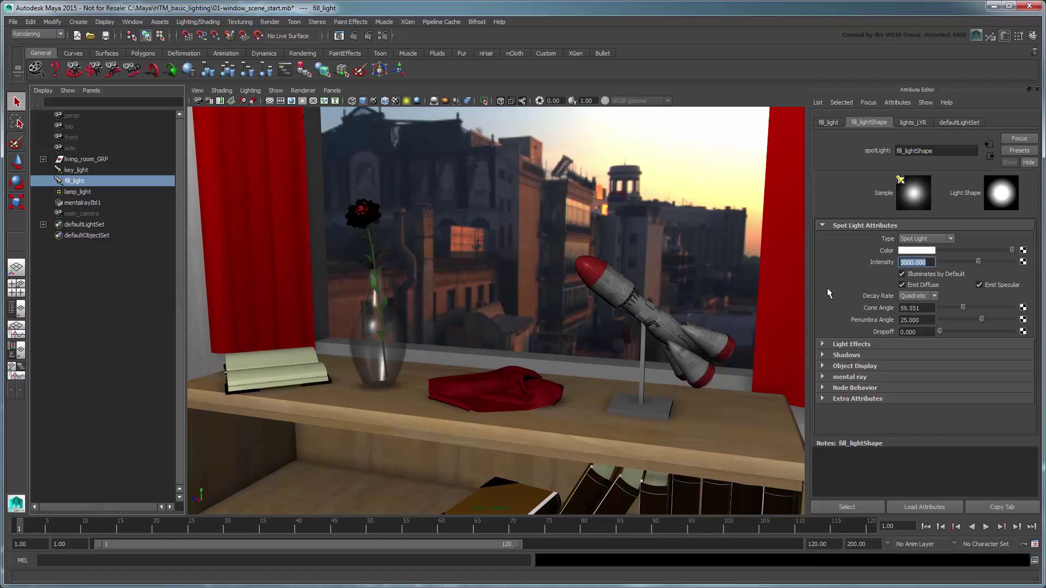
left_click(354, 36)
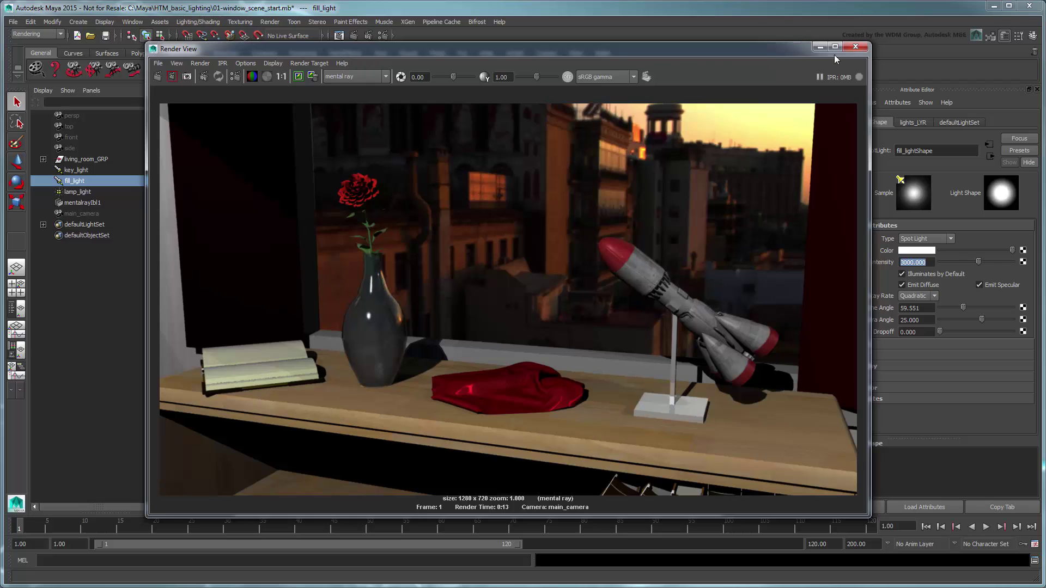
left_click(855, 47)
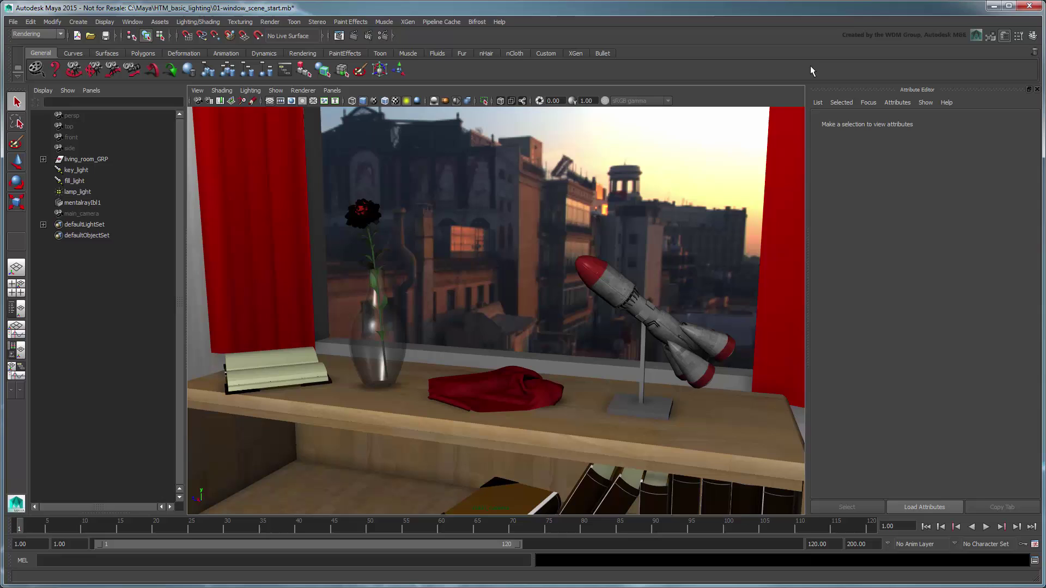
- Give key_light a Linear decay rate and intensity 100
left_click(76, 170)
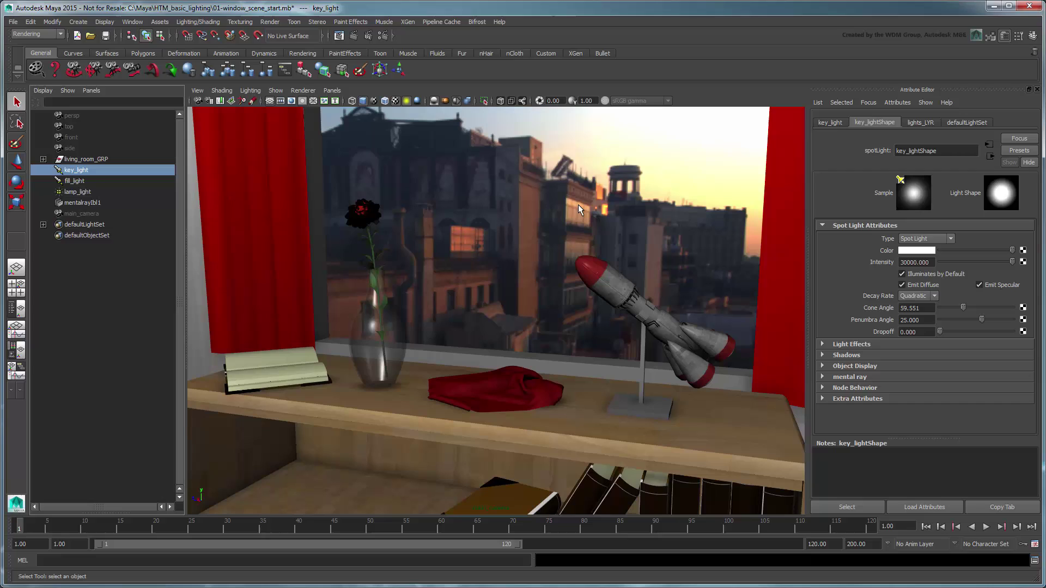
left_click(913, 297)
left_click(912, 312)
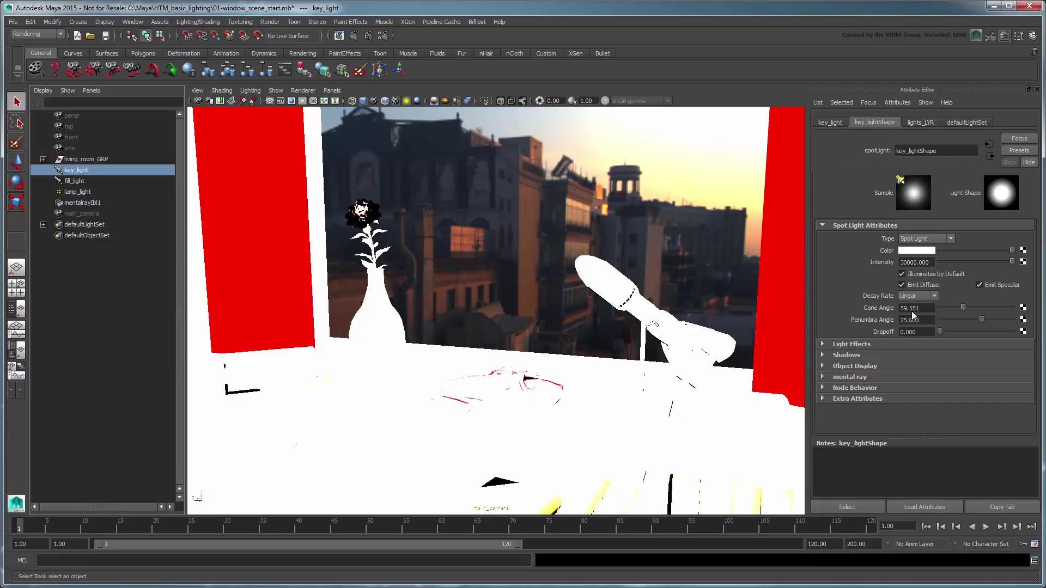
left_click(929, 262)
key("BackSpace")
key("BackSpace")
key("BackSpace")
key("BackSpace")
key("BackSpace")
key("BackSpace")
key("BackSpace")
key("BackSpace")
key("BackSpace")
type("100")
key("Return")
- Give fill_light a Linear decay rate and intensity 50
left_click(71, 183)
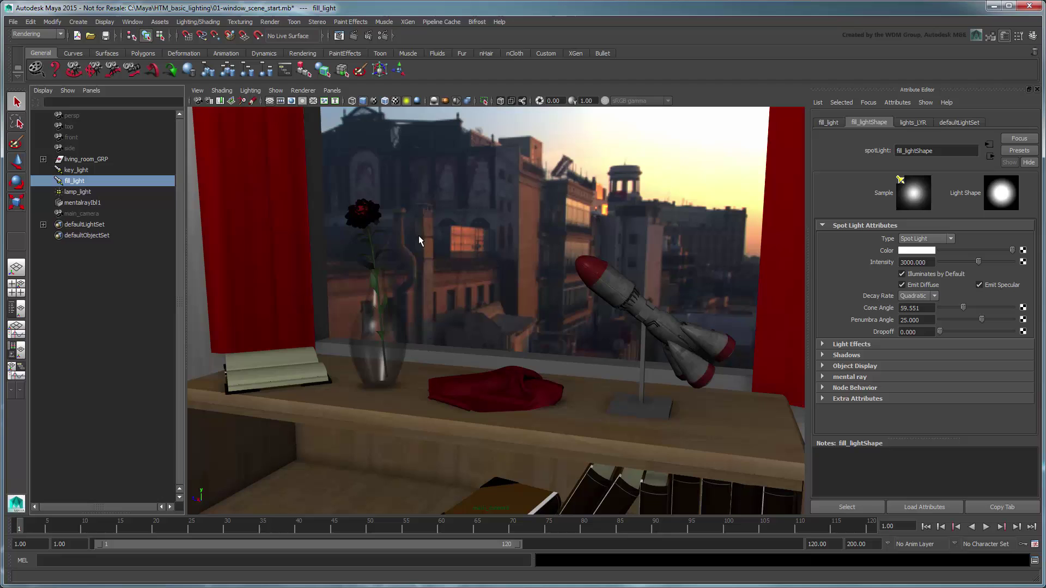
left_click(918, 296)
left_click(921, 312)
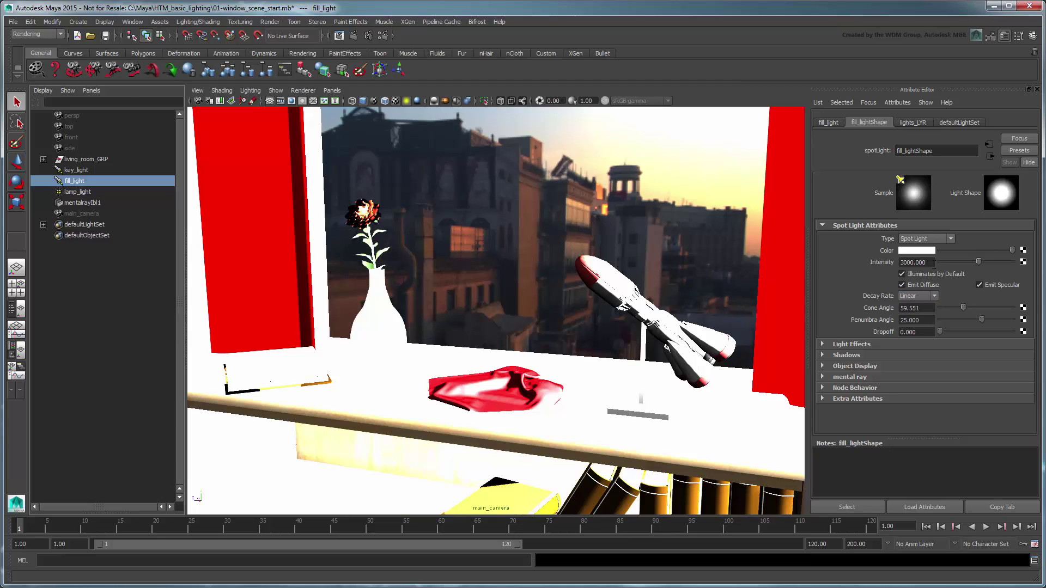
double_click(916, 262)
type("50")
key("Return")
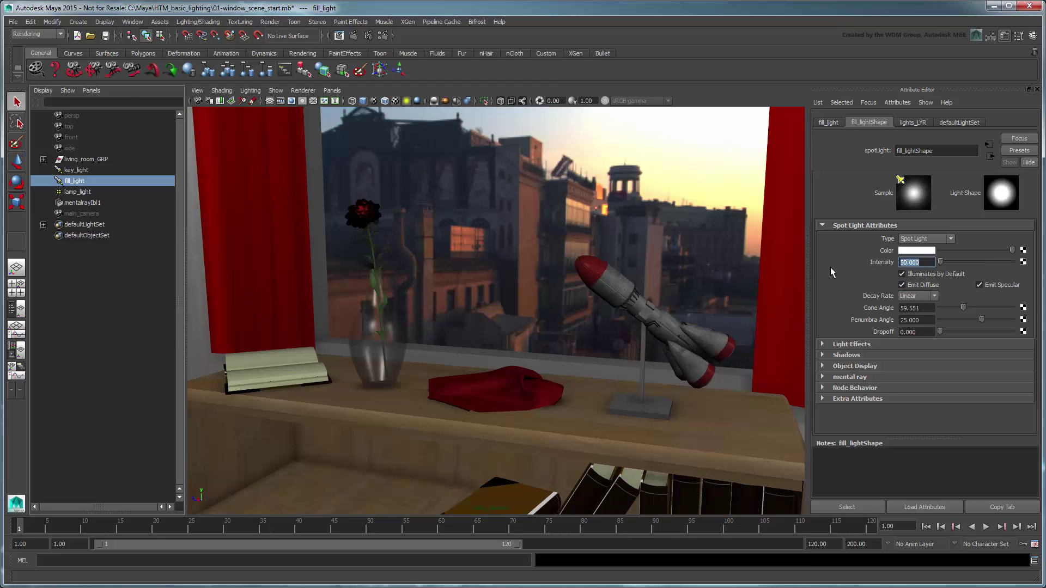
- Render the frame in mental ray, then reopen 01-window_scene_start.mb, discarding unsaved changes
left_click(354, 36)
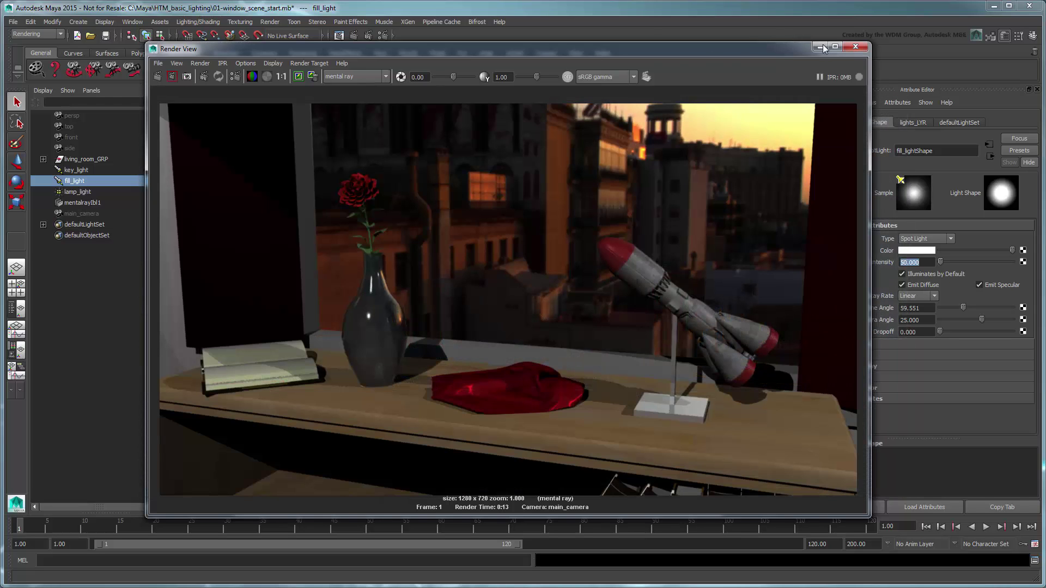
left_click(855, 47)
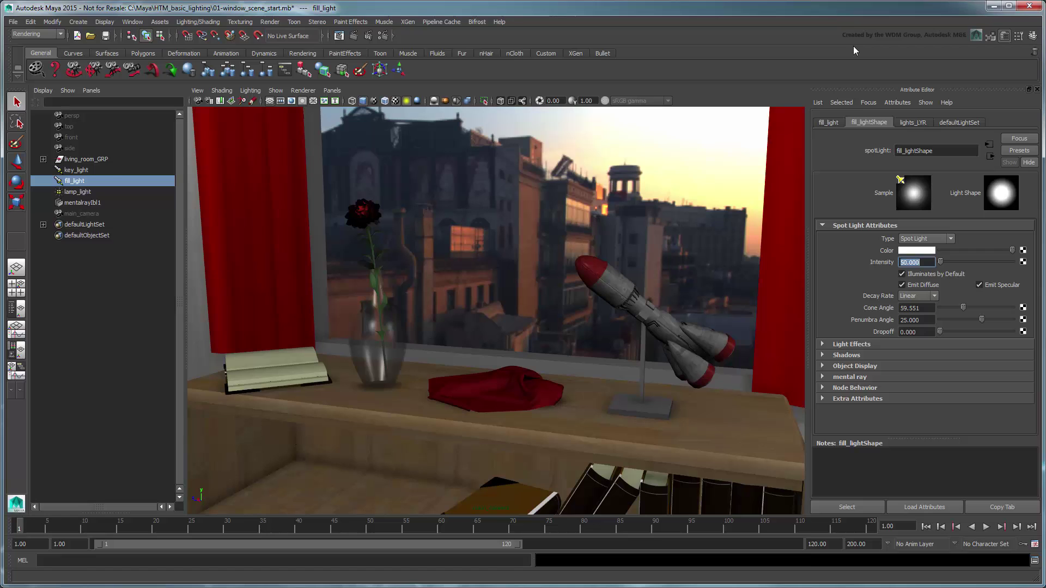
left_click(13, 21)
left_click(33, 48)
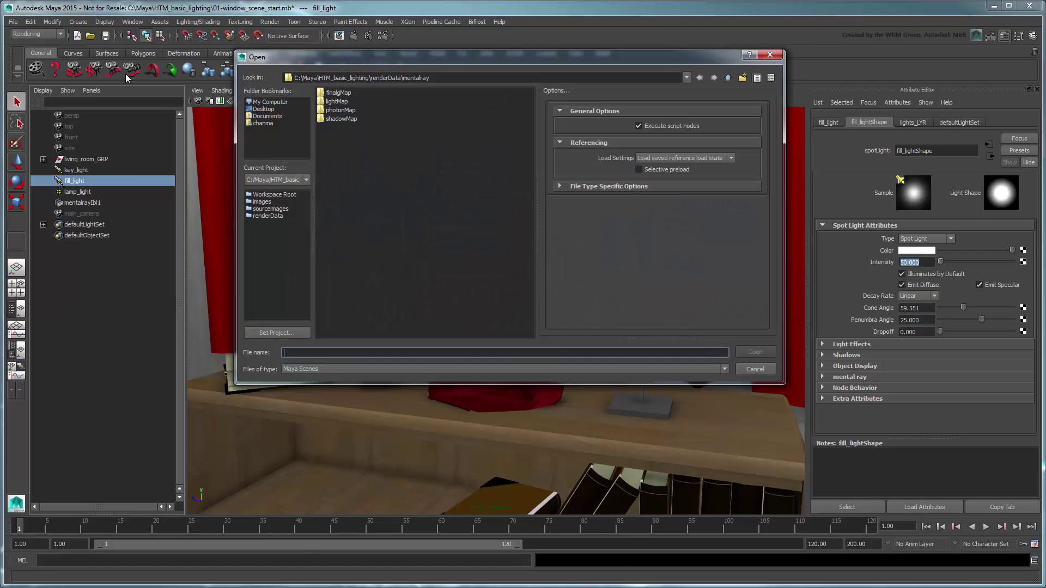
left_click(294, 194)
left_click(383, 138)
left_click(755, 353)
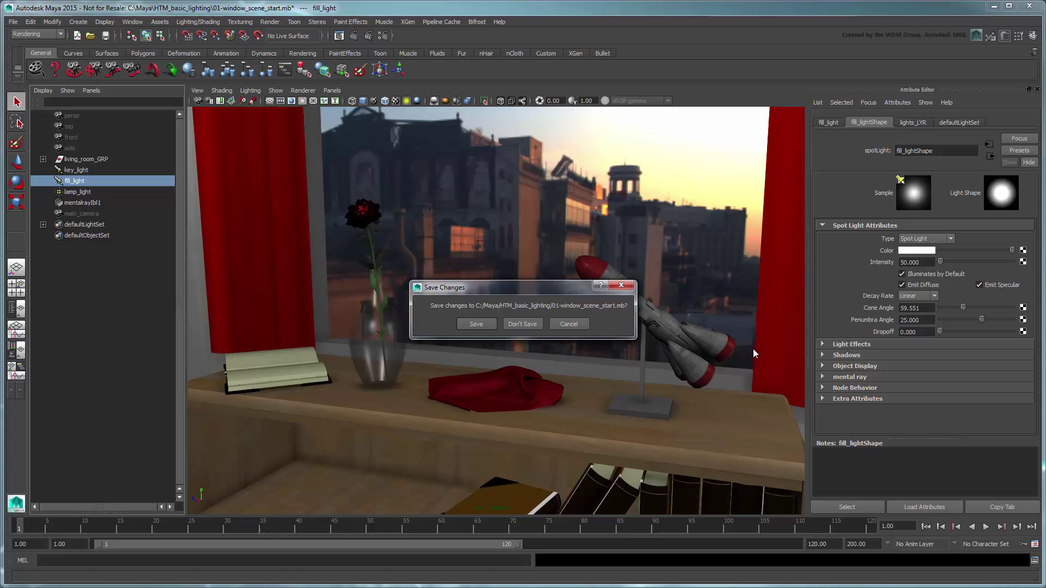
left_click(522, 324)
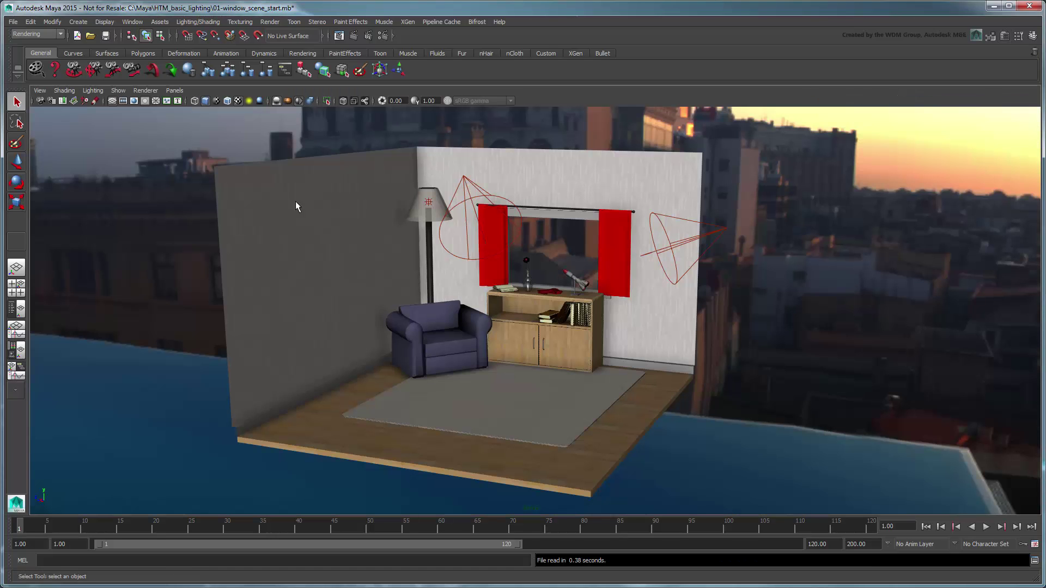
- View the reopened scene through main_camera, framing the windowsill and rocket
left_click(174, 91)
mouse_move(186, 102)
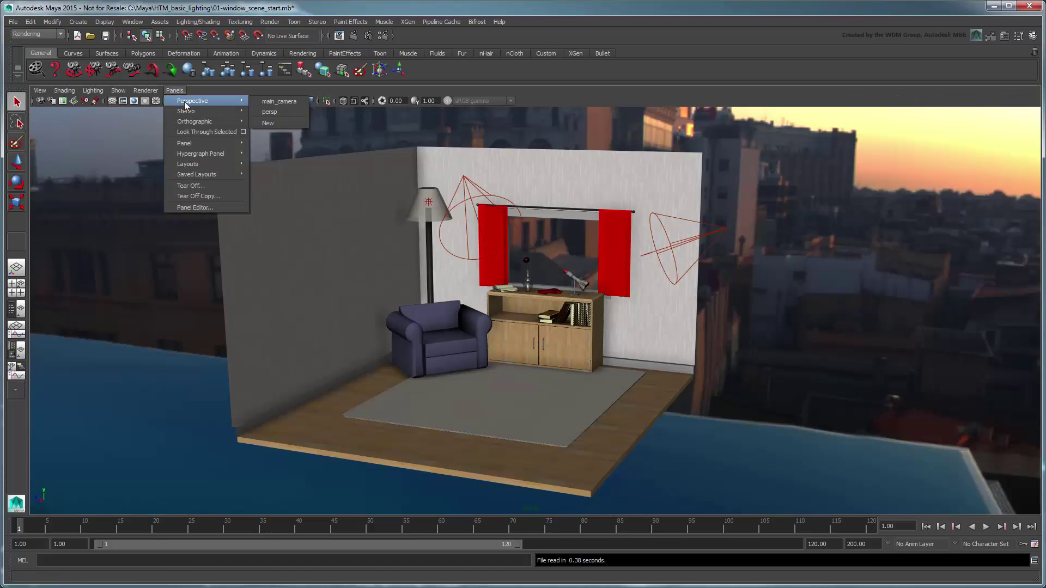
left_click(260, 102)
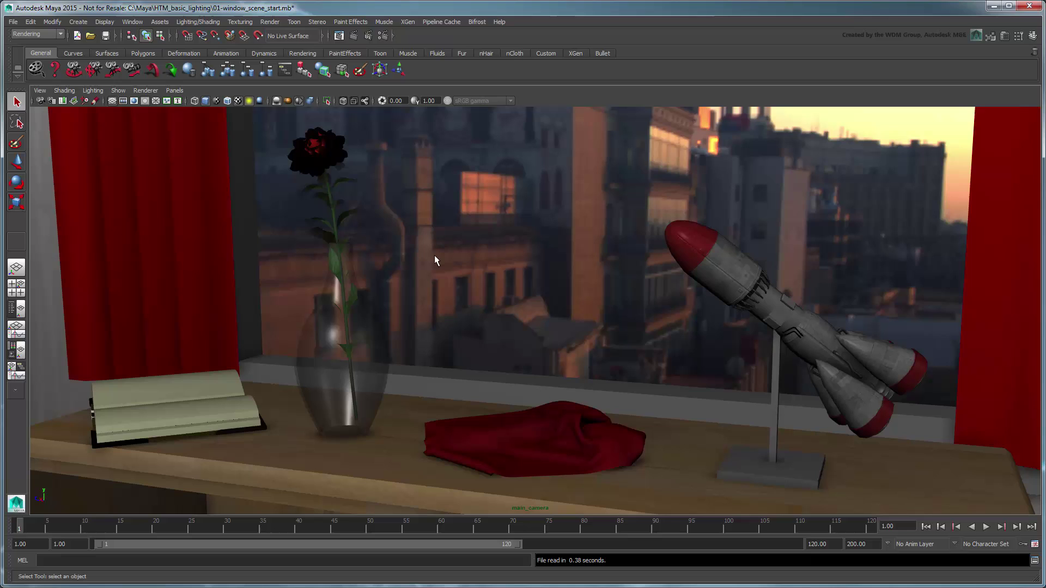
- Turn on Enable Color Management in the Preferences' Color Management category
left_click(125, 24)
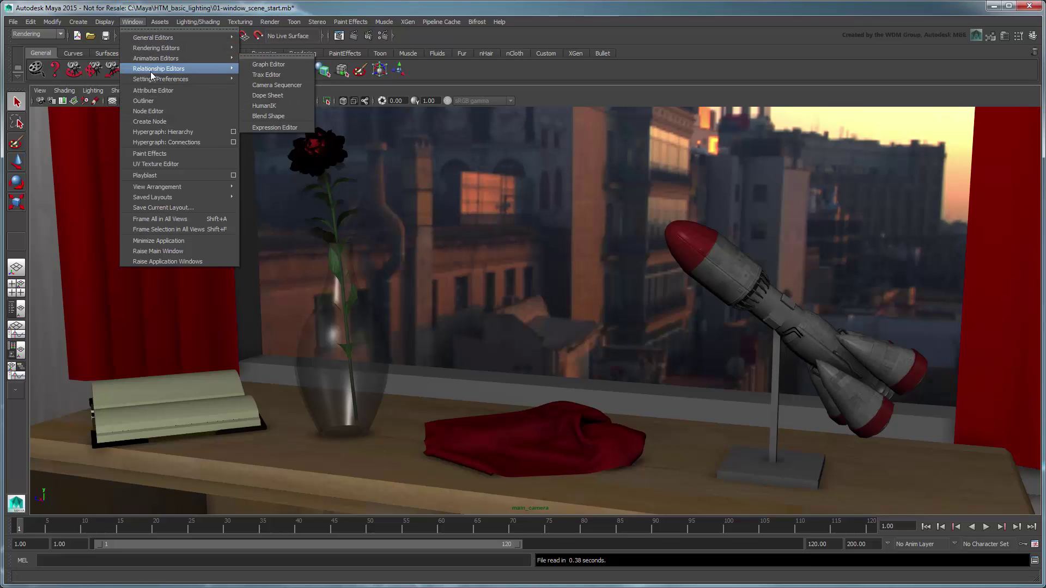
mouse_move(207, 79)
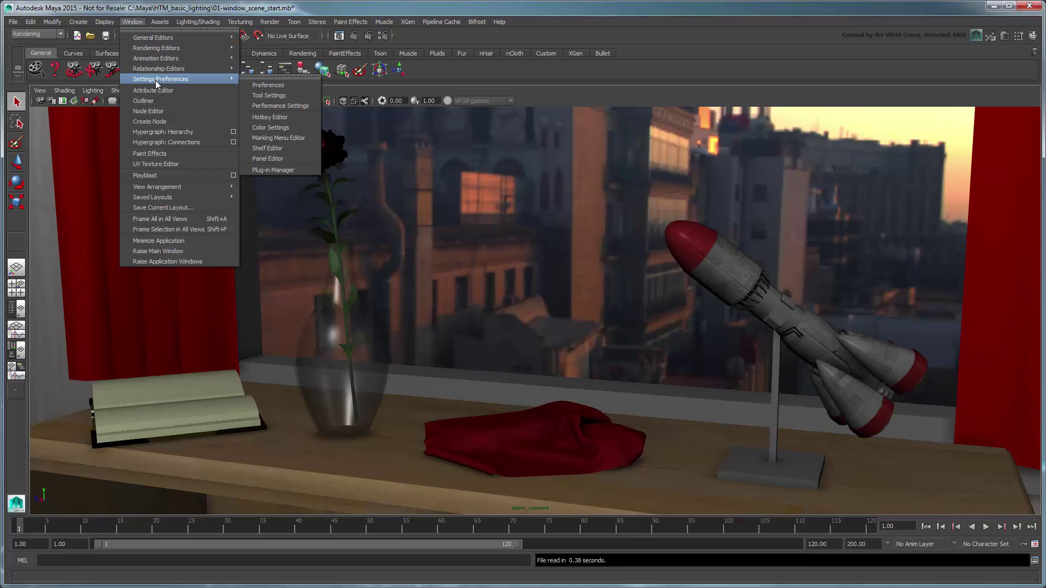
left_click(296, 86)
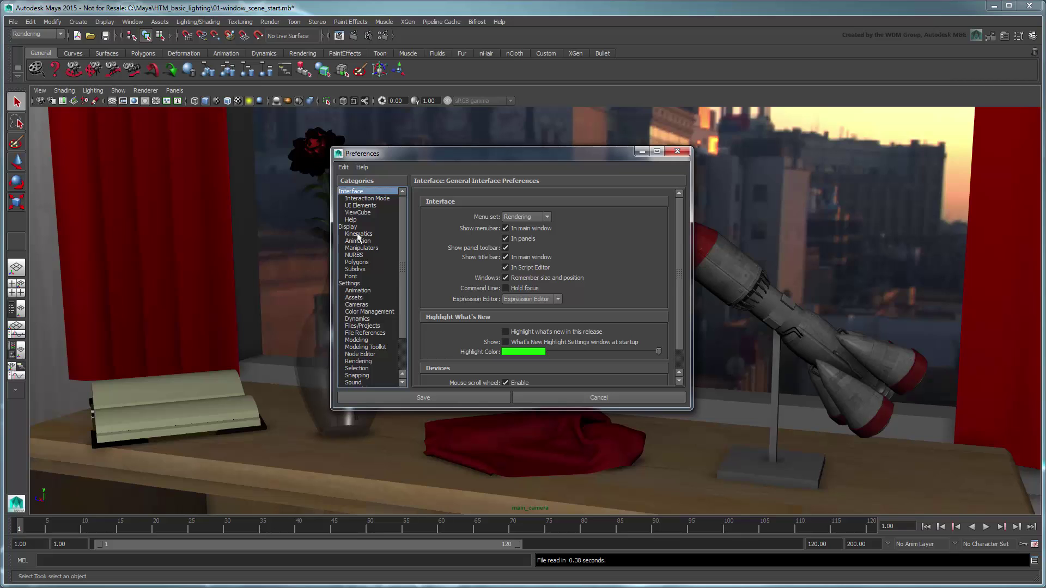
left_click(376, 312)
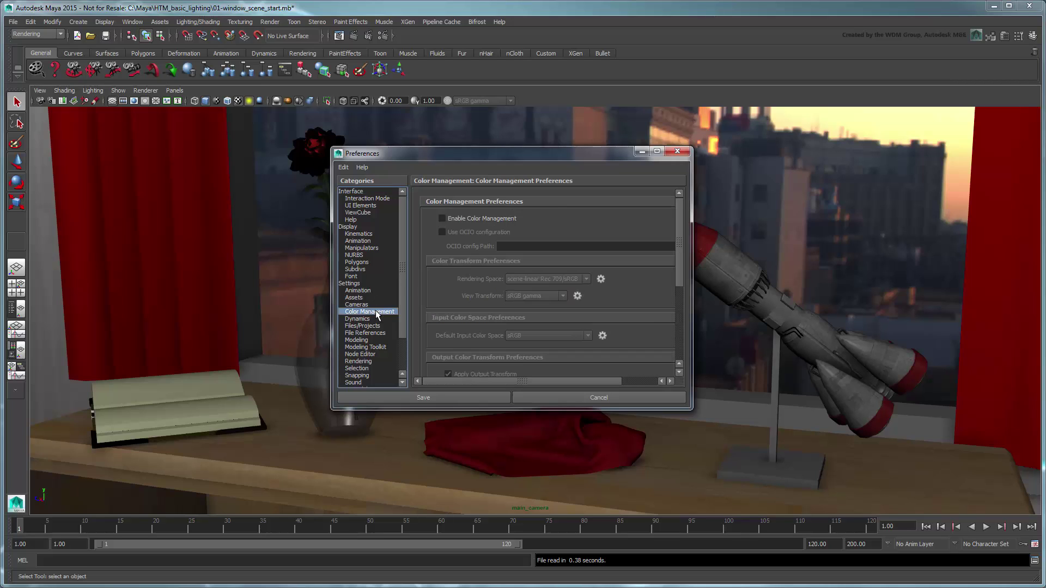
left_click(479, 216)
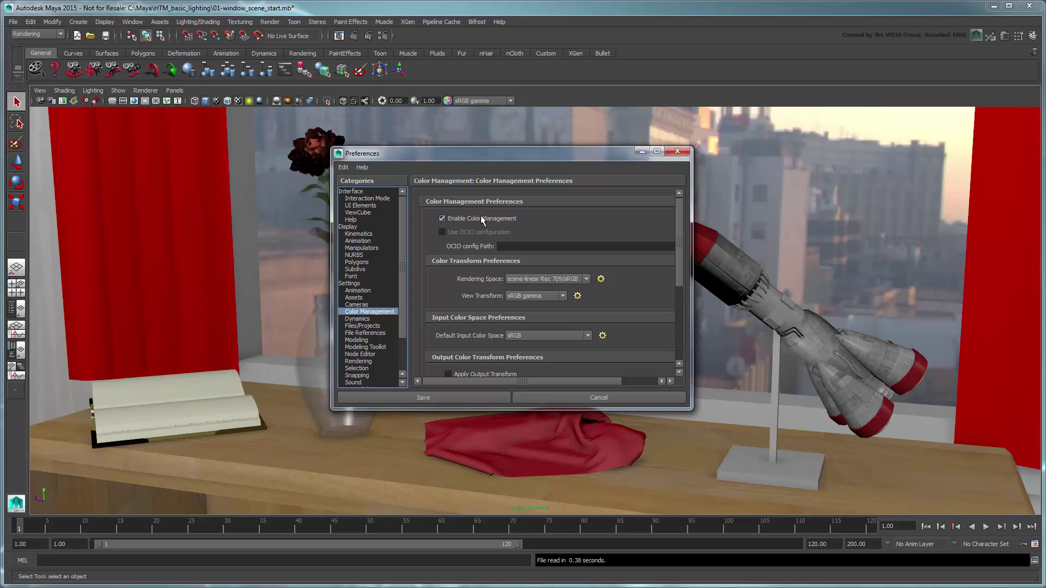
left_click_drag(684, 226, 680, 254)
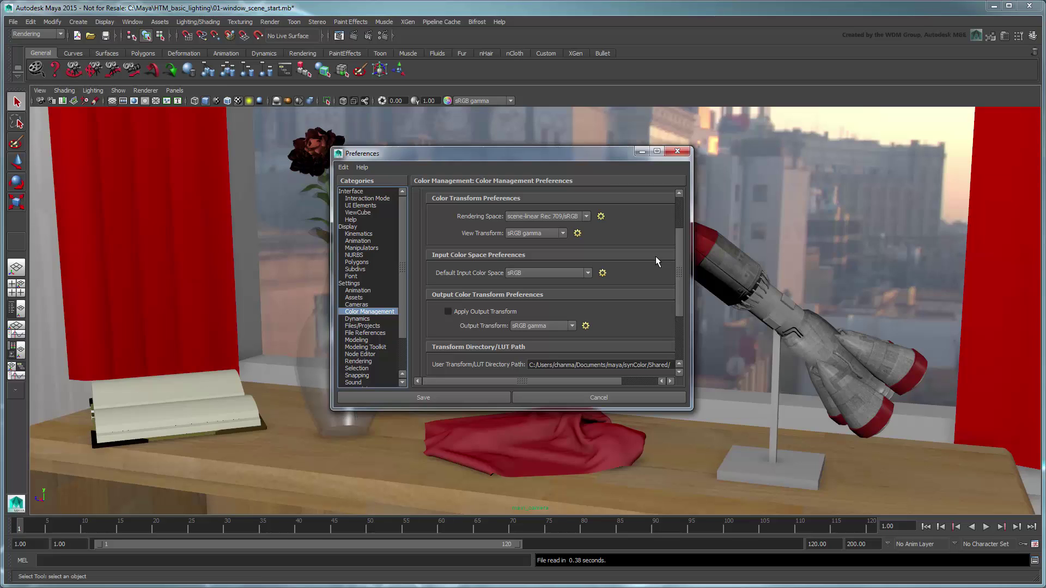
left_click(587, 217)
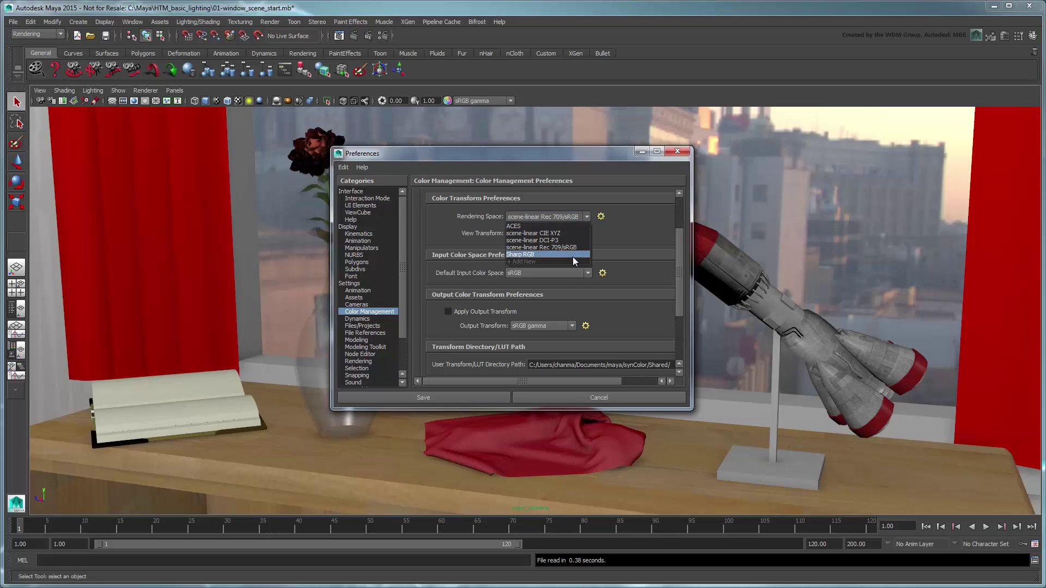
left_click(573, 256)
left_click(584, 217)
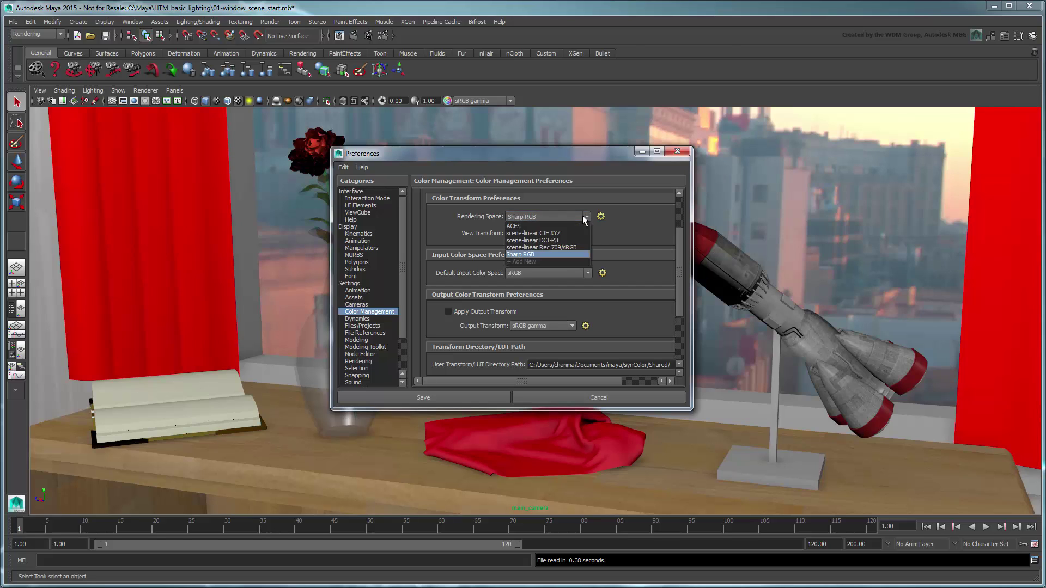
left_click(573, 234)
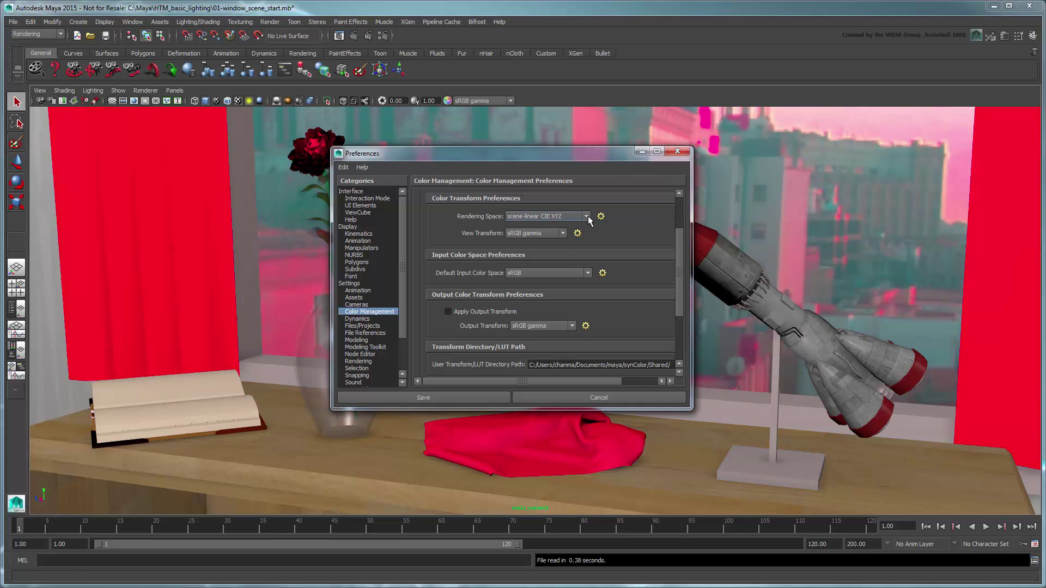
left_click(587, 217)
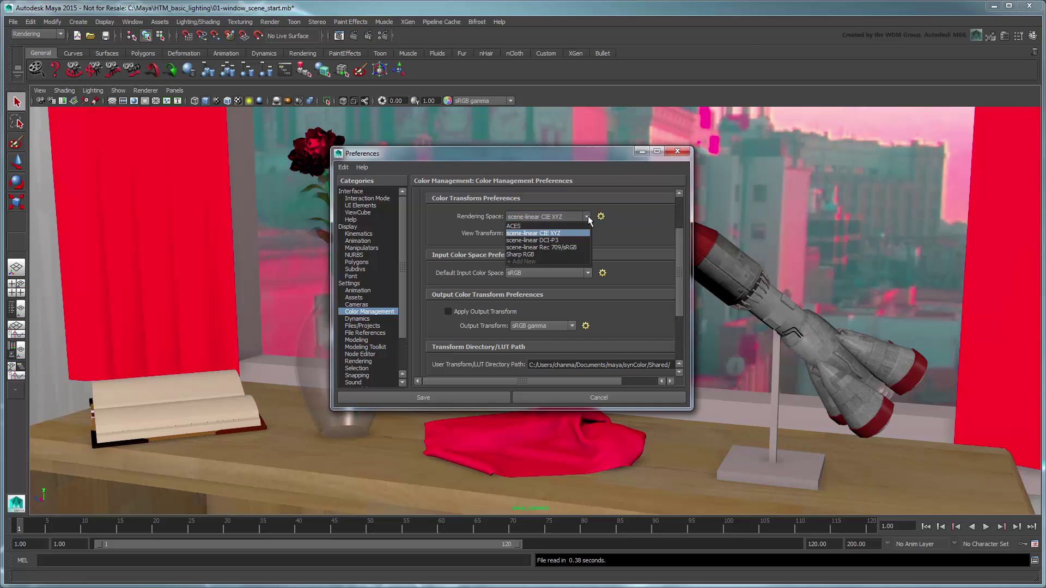
left_click(575, 246)
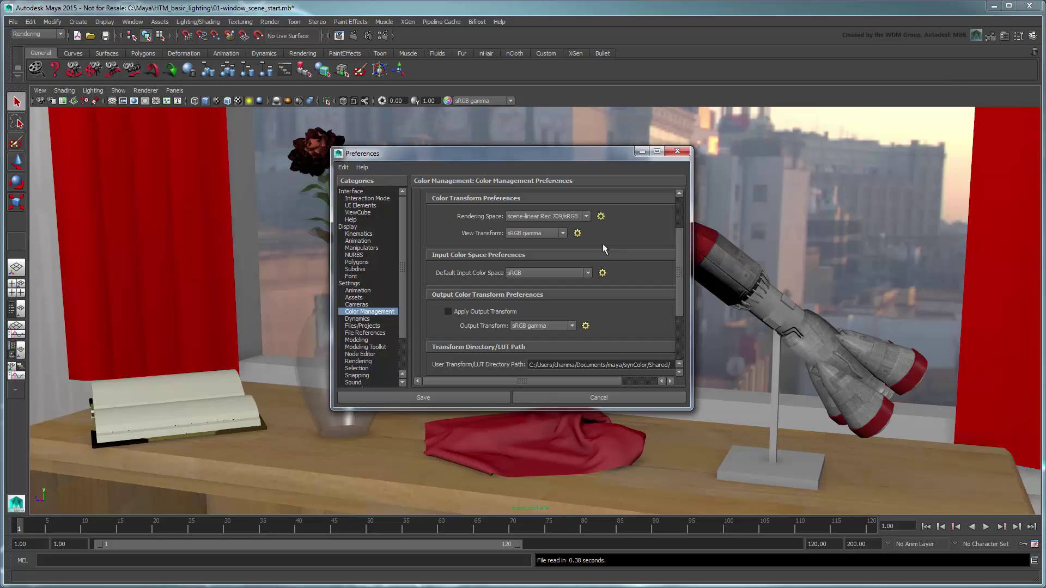
- Choose ACES RRT v0.7 as the view transform and save the preferences
left_click(563, 234)
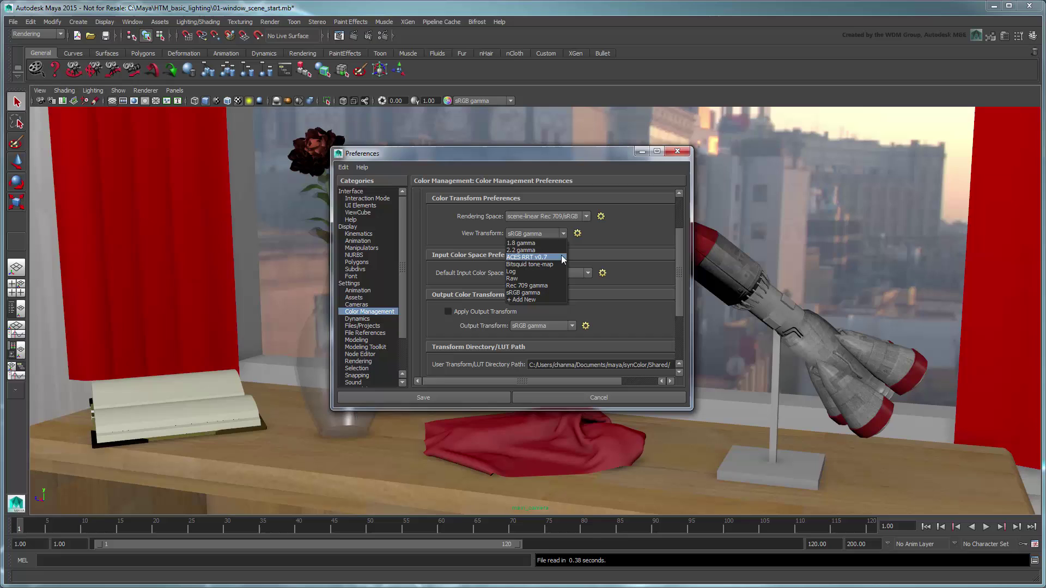
left_click(545, 257)
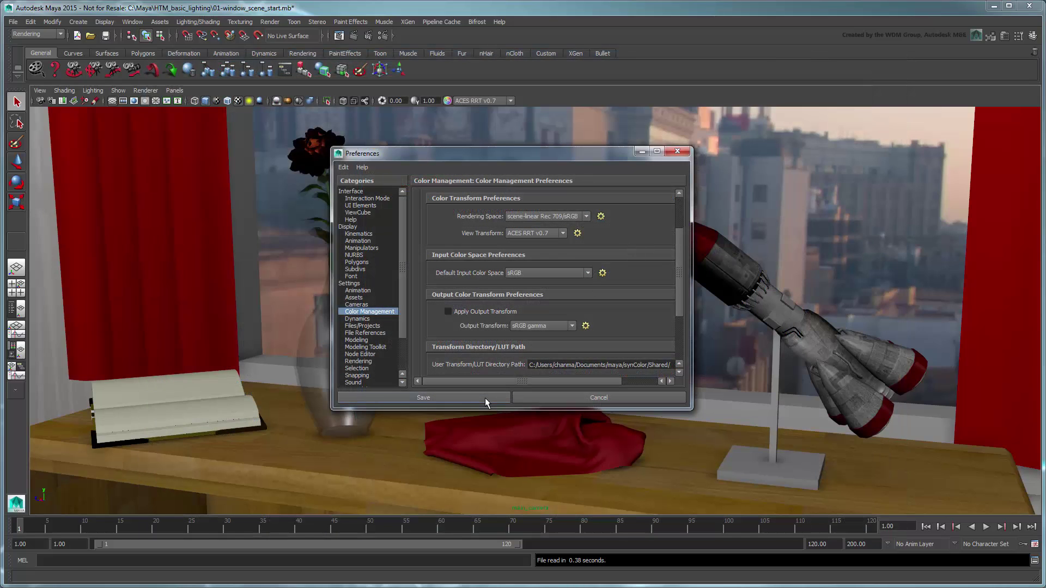
left_click(485, 398)
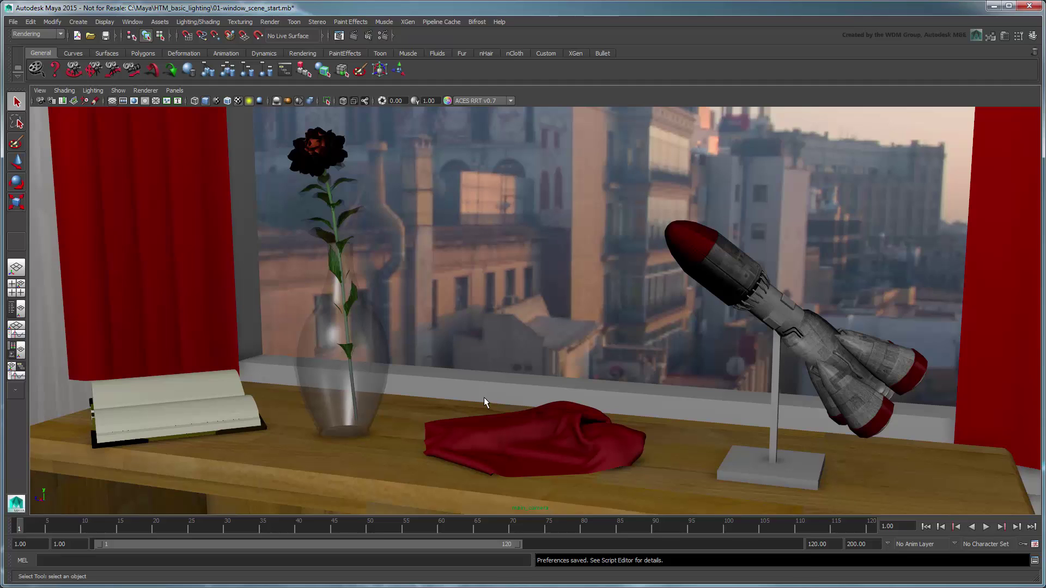
left_click(448, 101)
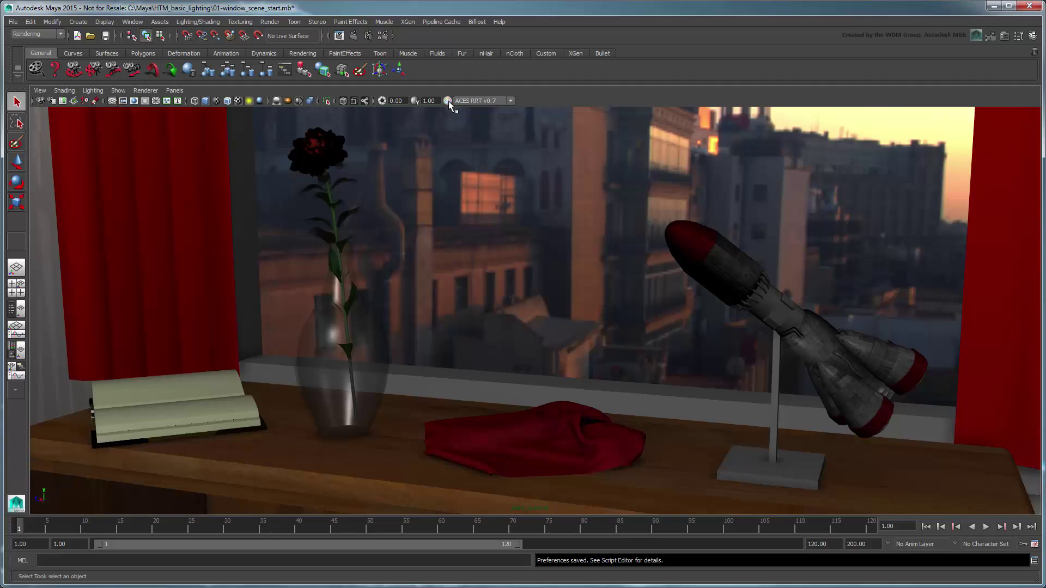
left_click(449, 100)
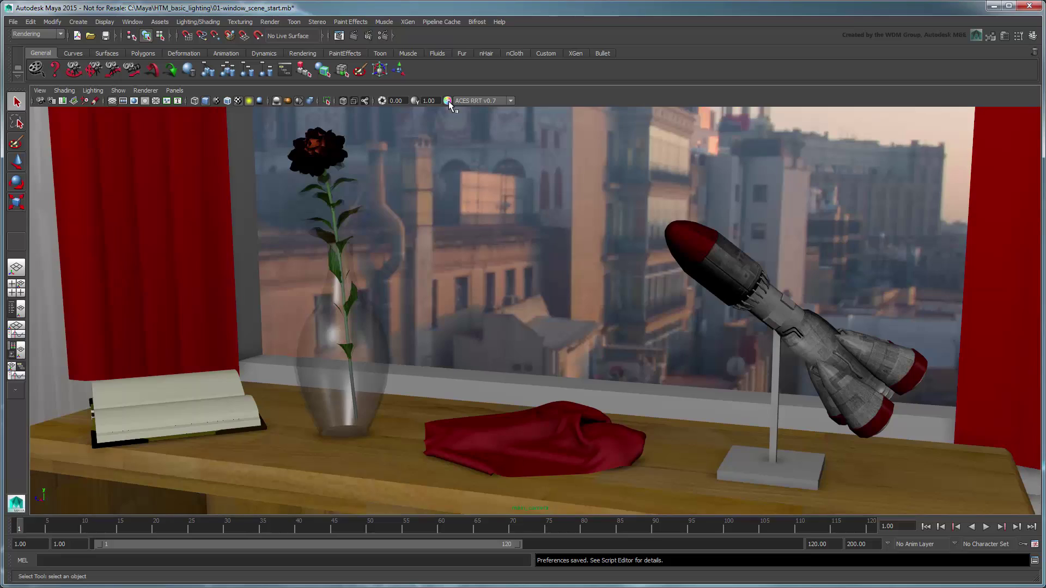
left_click(478, 101)
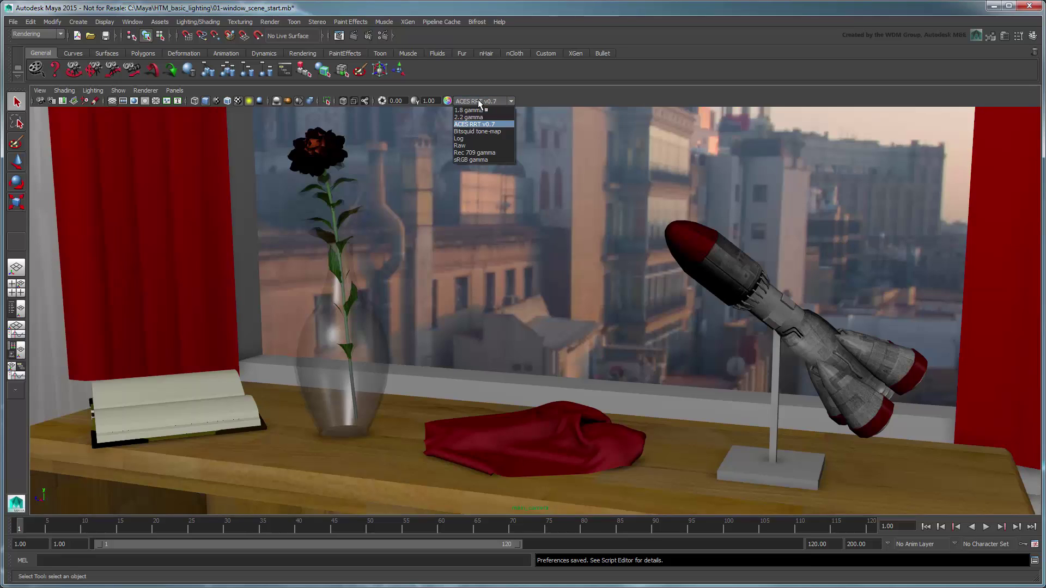
left_click(500, 99)
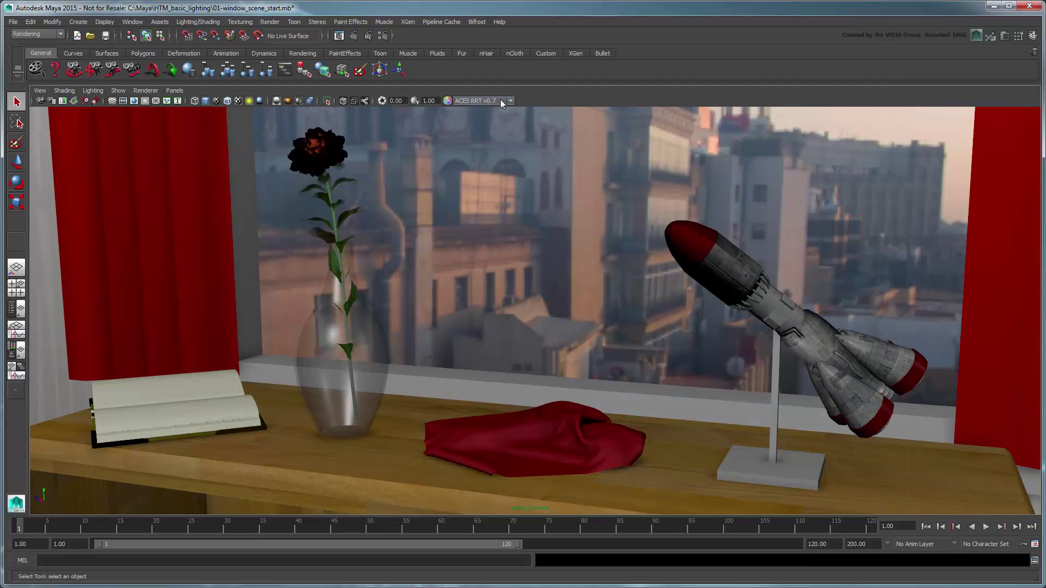
- Set the nose cone material's file5 bump texture colour space to Raw
left_click(690, 245)
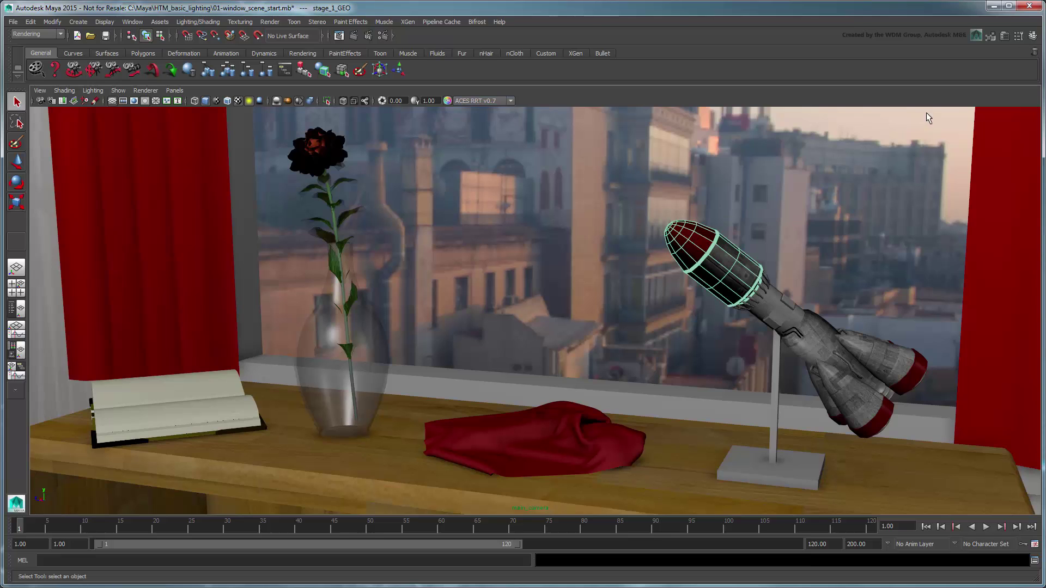
left_click(1004, 38)
left_click(965, 121)
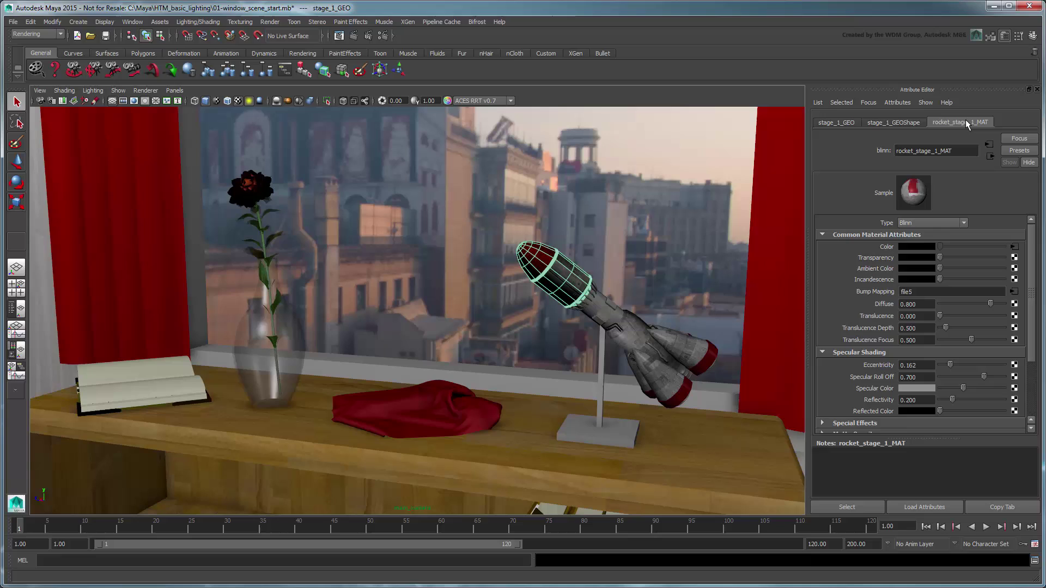
left_click(1014, 293)
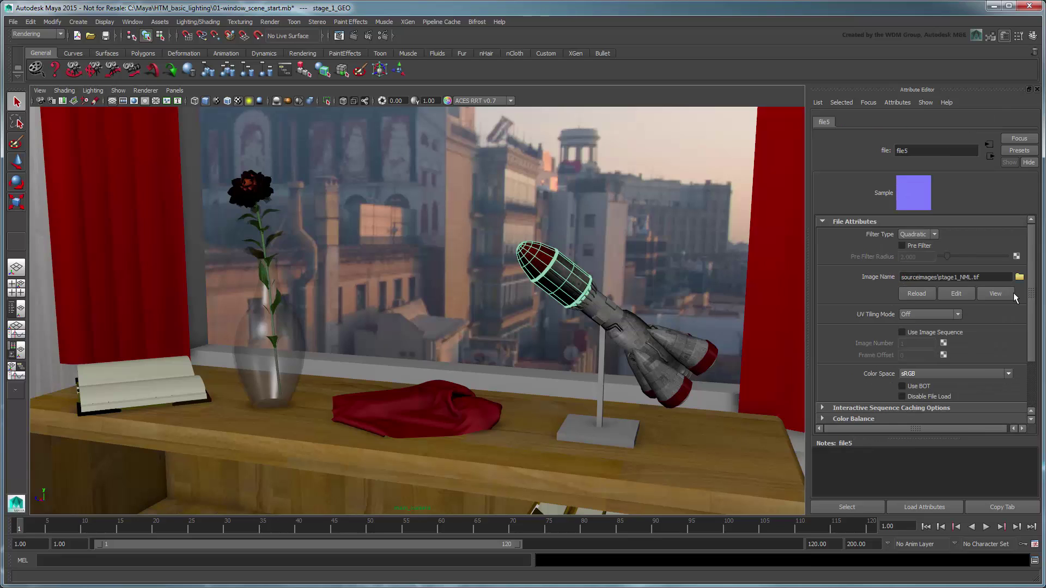
left_click(965, 372)
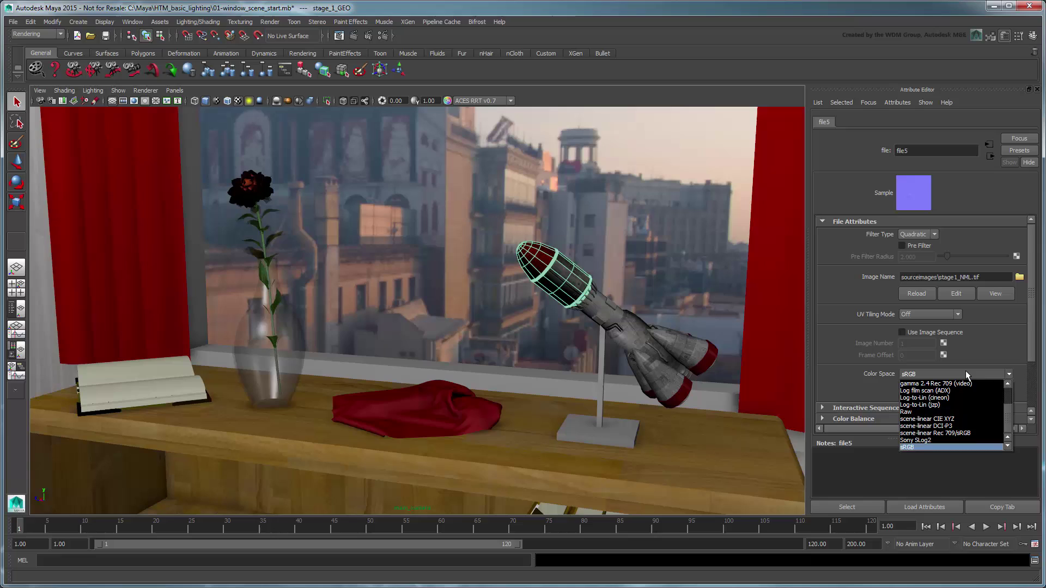
left_click(959, 410)
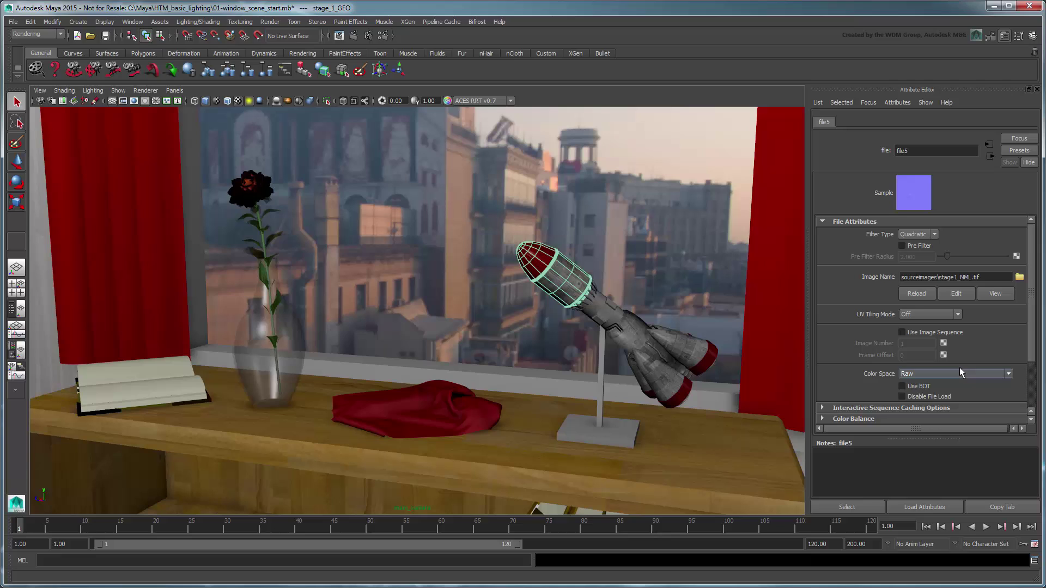
- Set the middle stage's file17 texture colour space to Raw and hide the Attribute Editor
left_click(636, 339)
left_click(1017, 297)
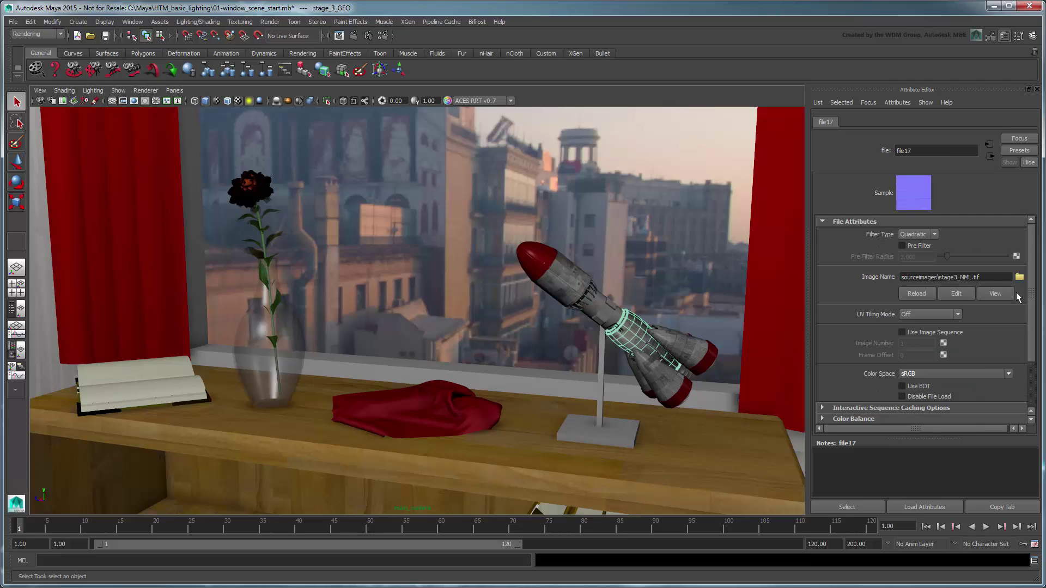
left_click(975, 374)
left_click(950, 407)
left_click(1037, 89)
- Deselect the rocket, render main_camera in mental ray, and open Render Settings
left_click(707, 201)
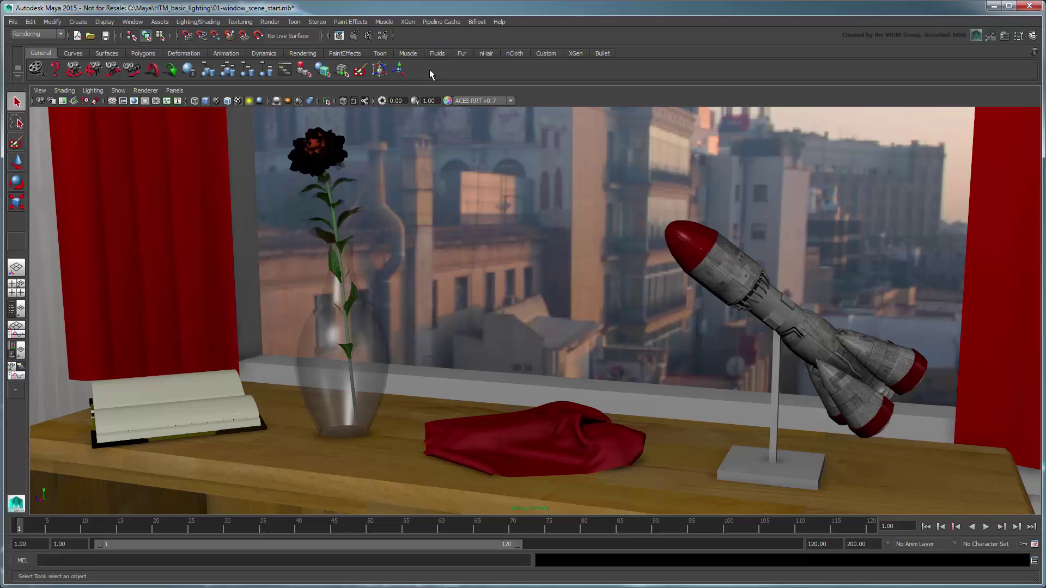
left_click(354, 35)
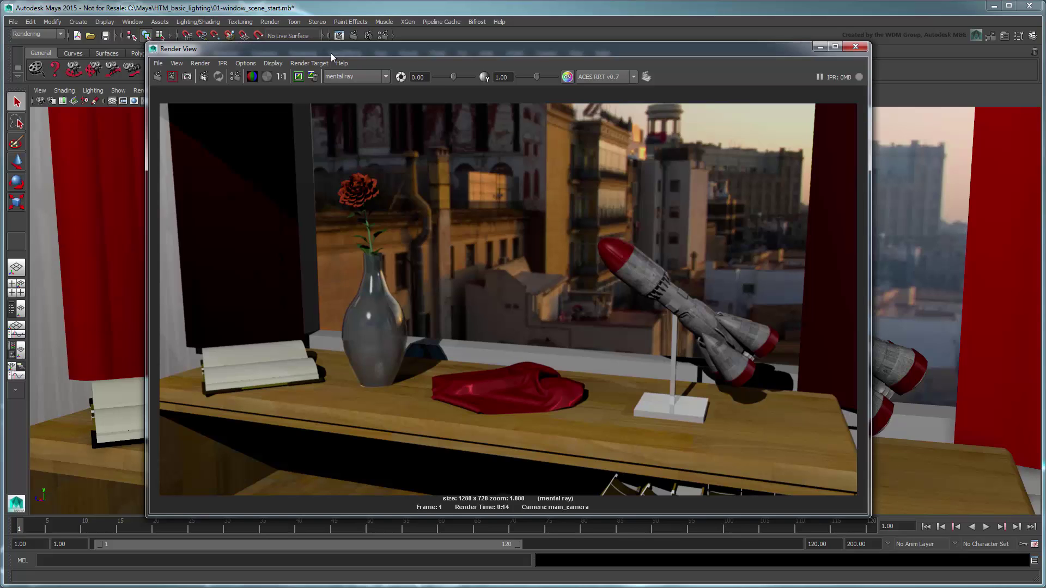
left_click(237, 77)
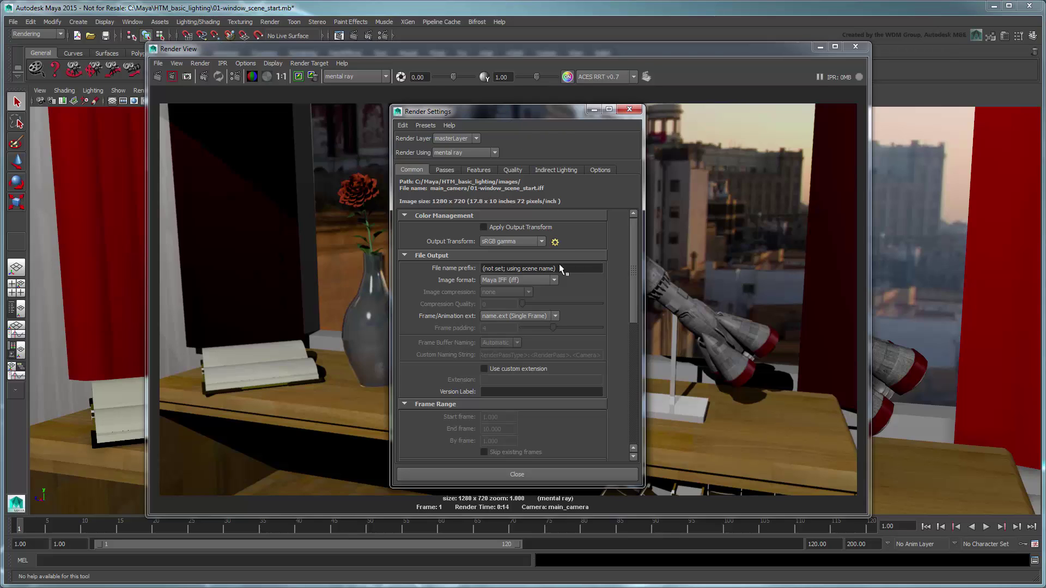
- Set the output format to OpenEXR with an RGBA (Float) 4x32 framebuffer
left_click(555, 281)
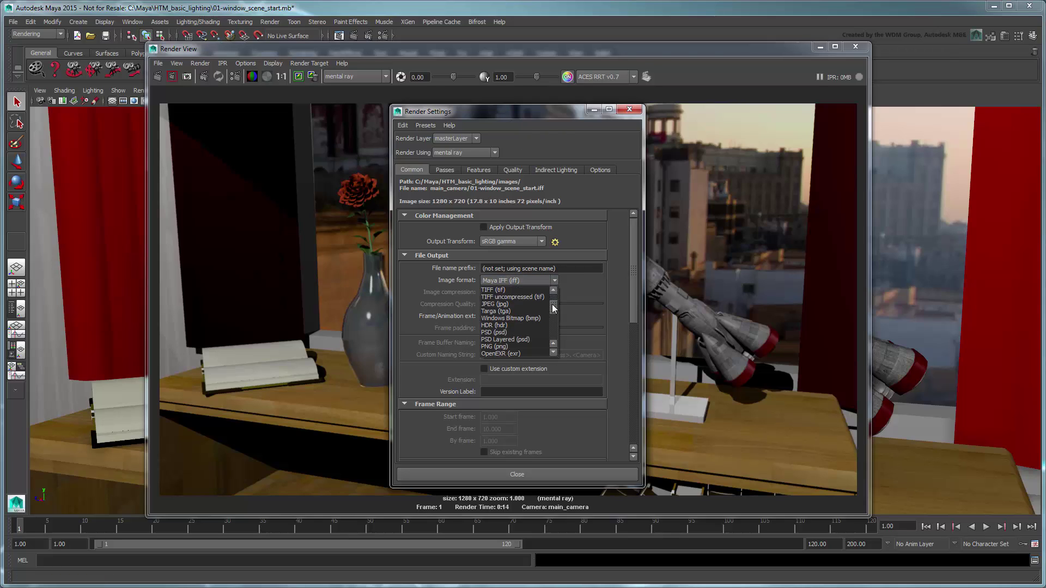
left_click_drag(554, 309, 552, 319)
left_click(542, 325)
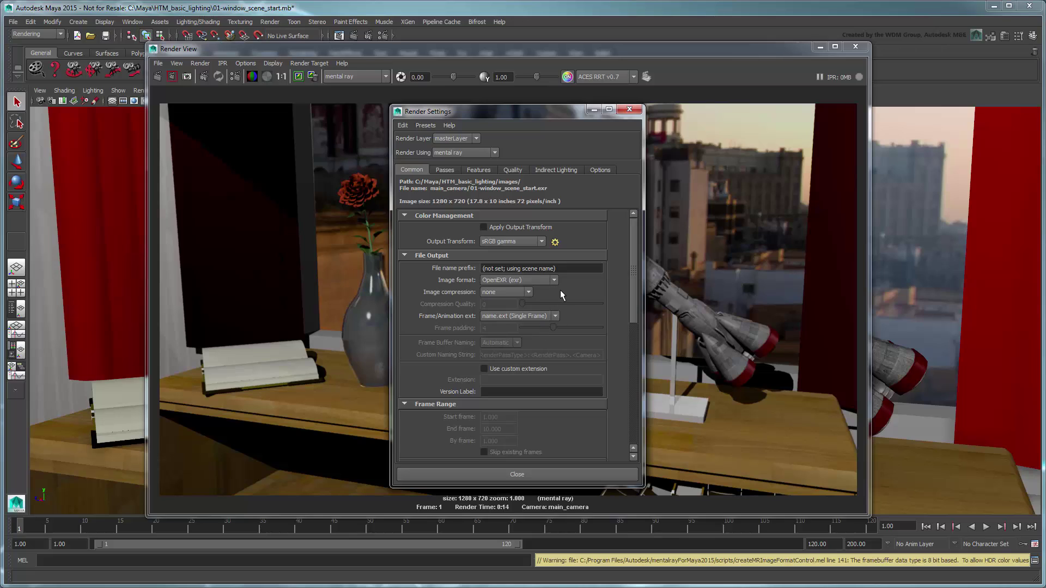
left_click(513, 170)
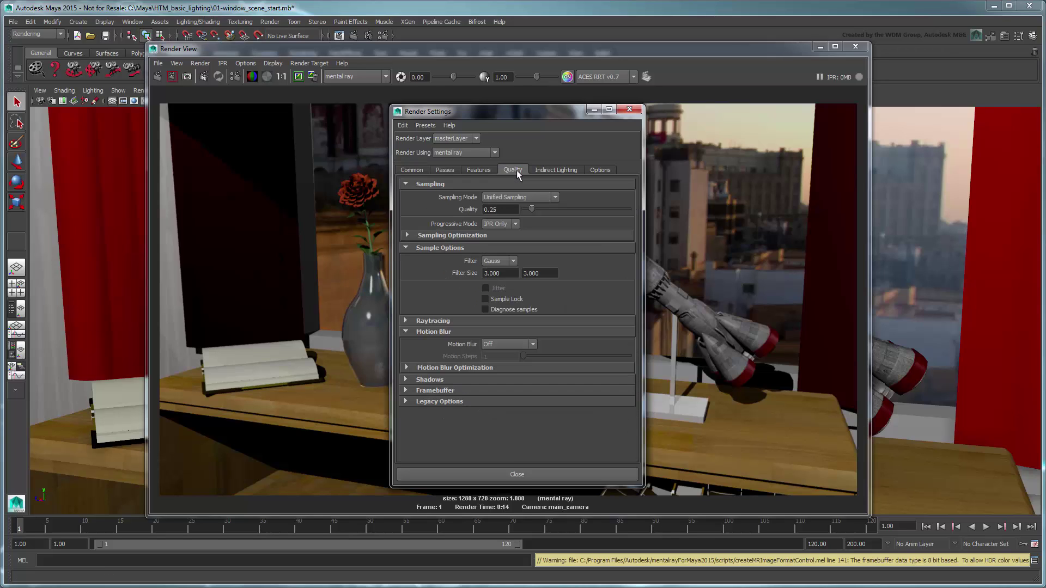
left_click(473, 390)
left_click(561, 405)
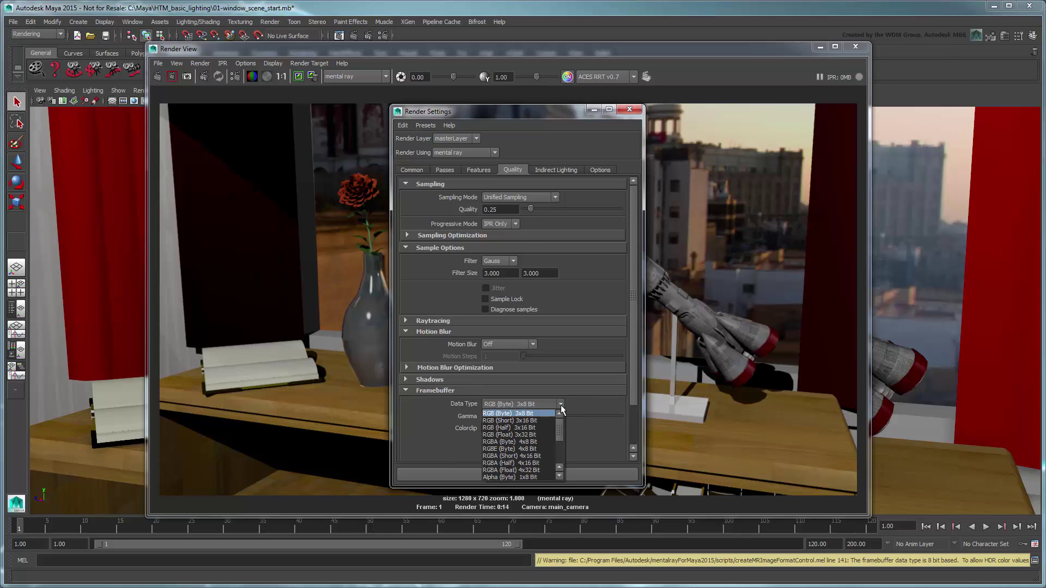
left_click(541, 469)
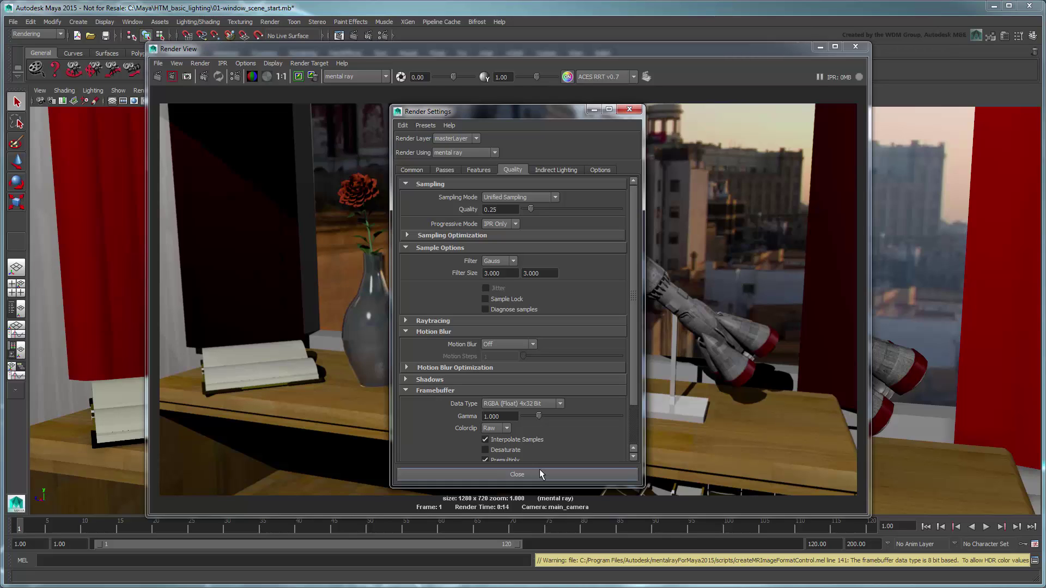
- Set sampling quality to 1.00 and enable Final Gathering
left_click(500, 209)
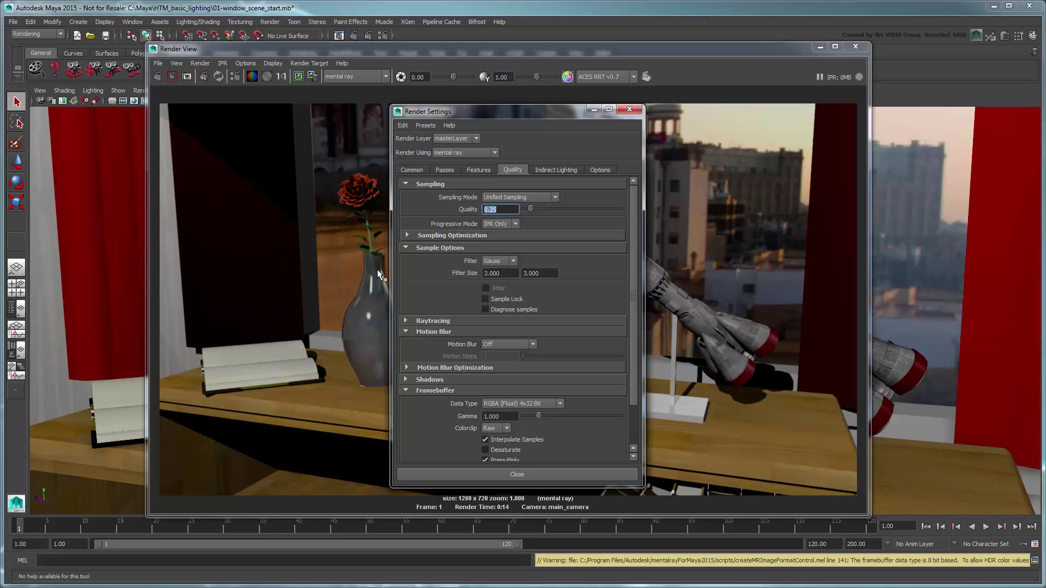
type("1")
key("Return")
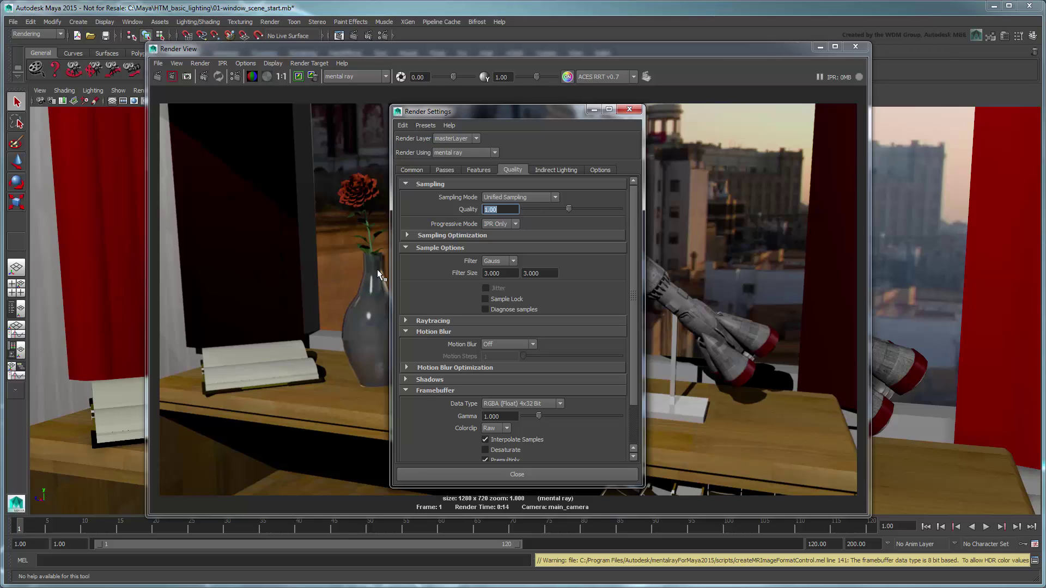
left_click(546, 170)
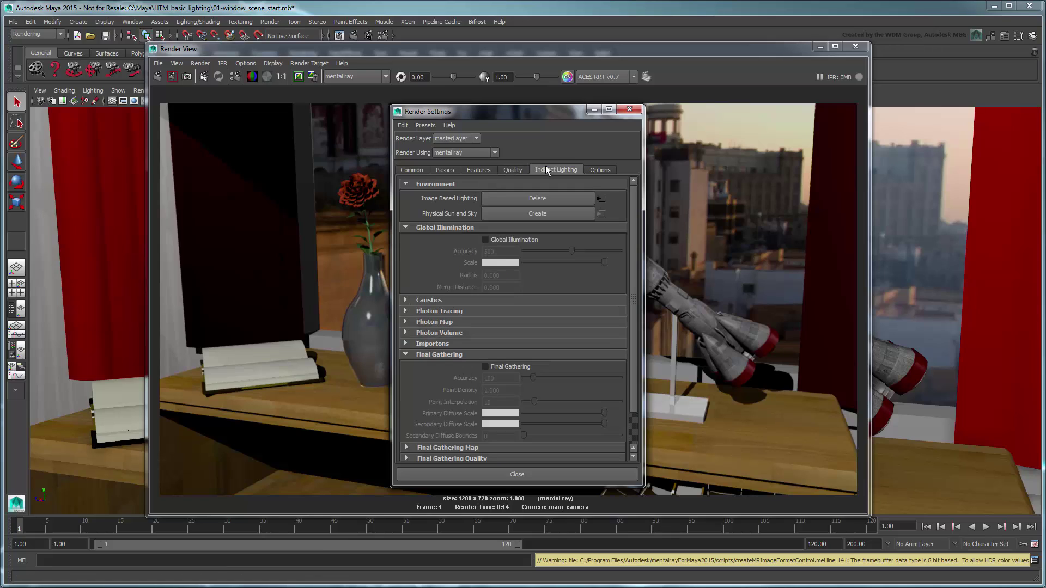
left_click(526, 365)
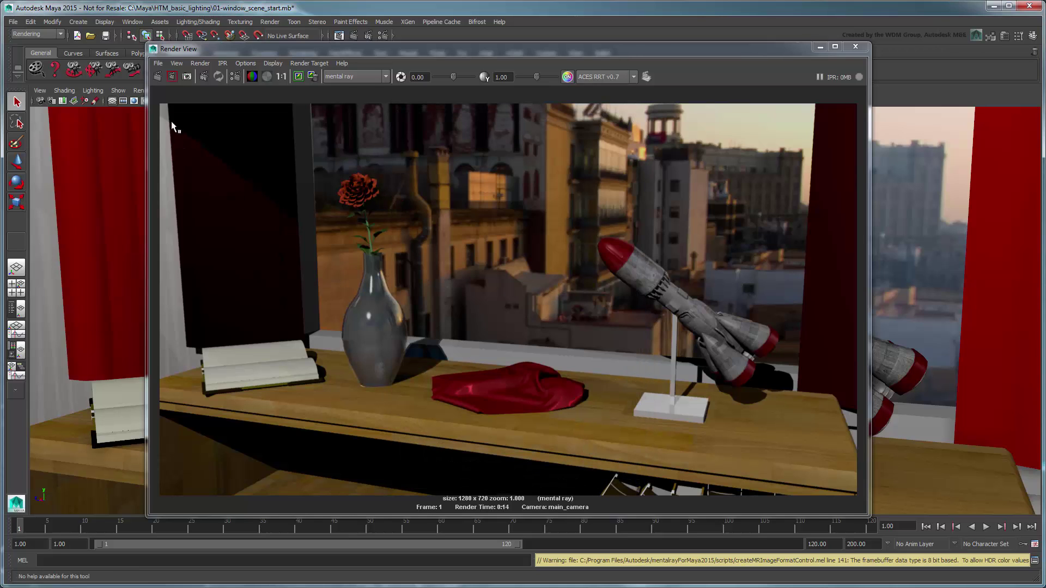
- Re-render the 1280 x 720 windowsill frame with the new mental ray settings
left_click(157, 76)
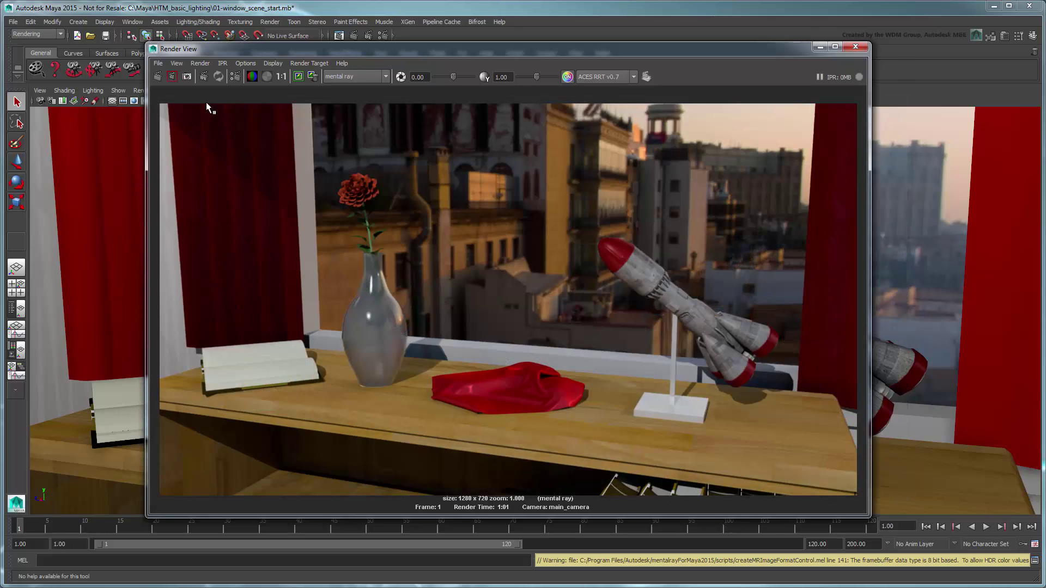
- In Render Settings' Common tab, enable Apply Output Transform set to Use View Transform, then close
left_click(235, 79)
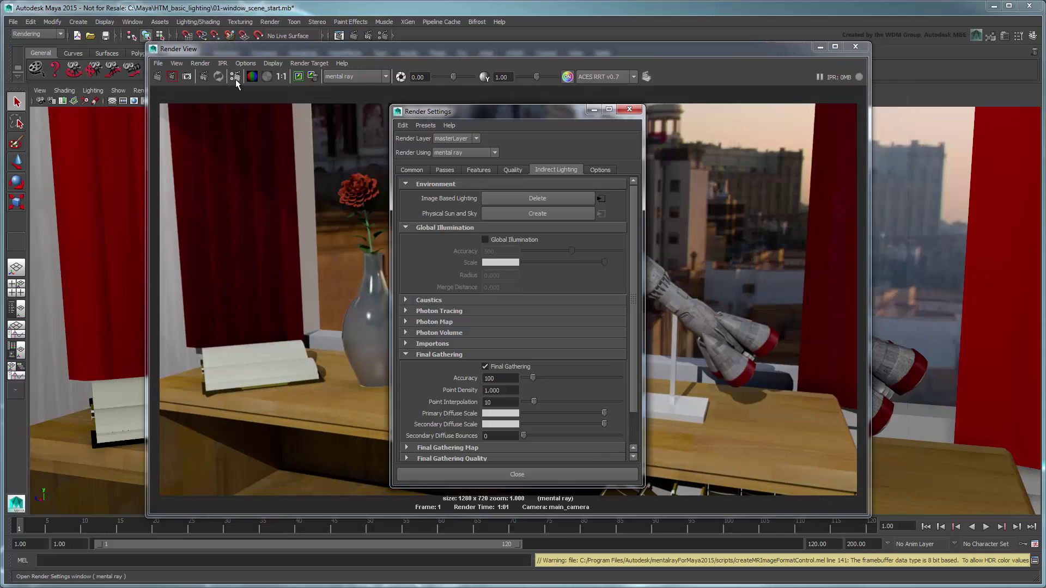
left_click(405, 169)
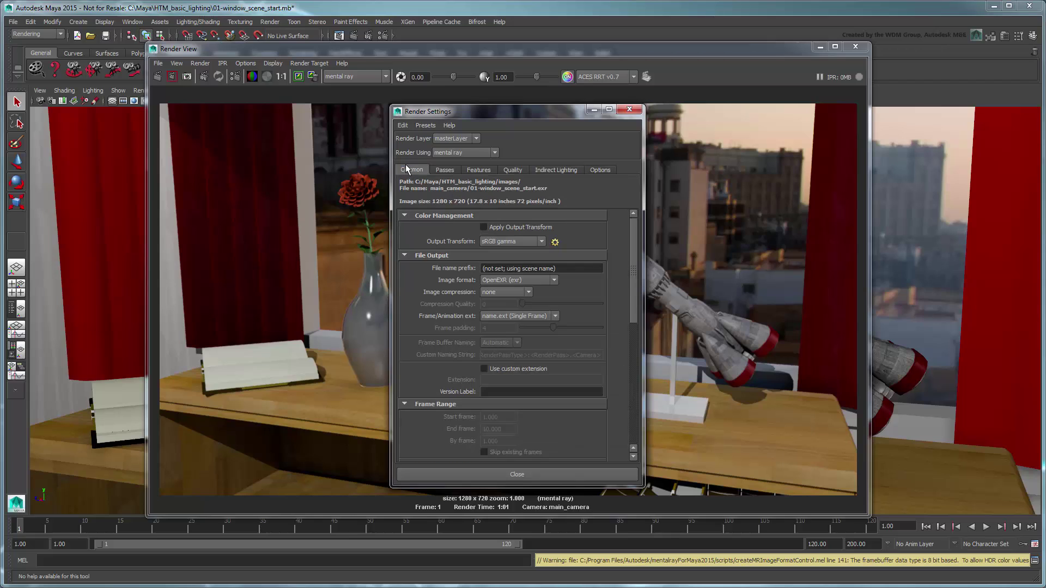
left_click(552, 228)
left_click(541, 241)
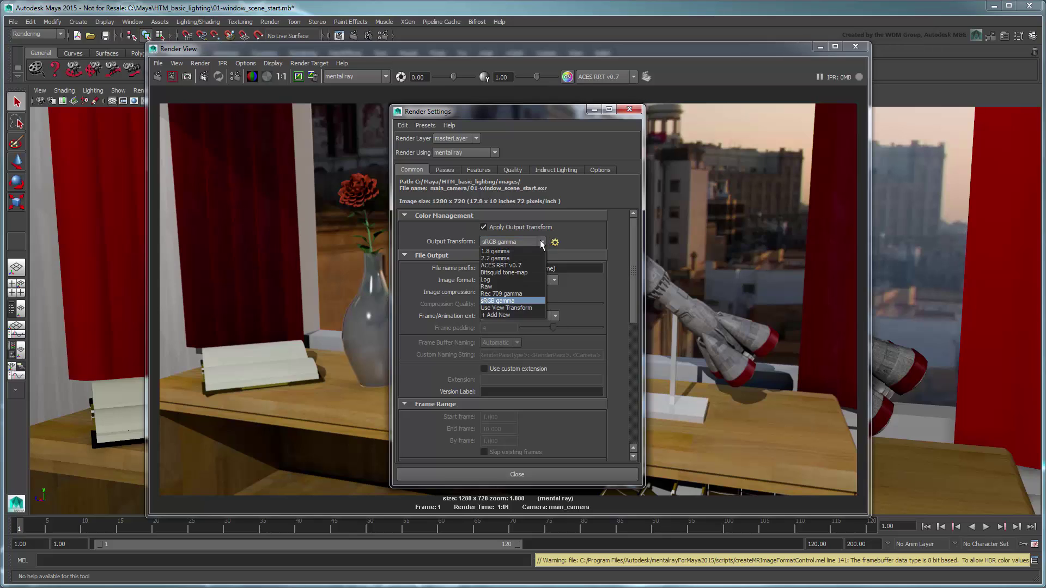
left_click(538, 308)
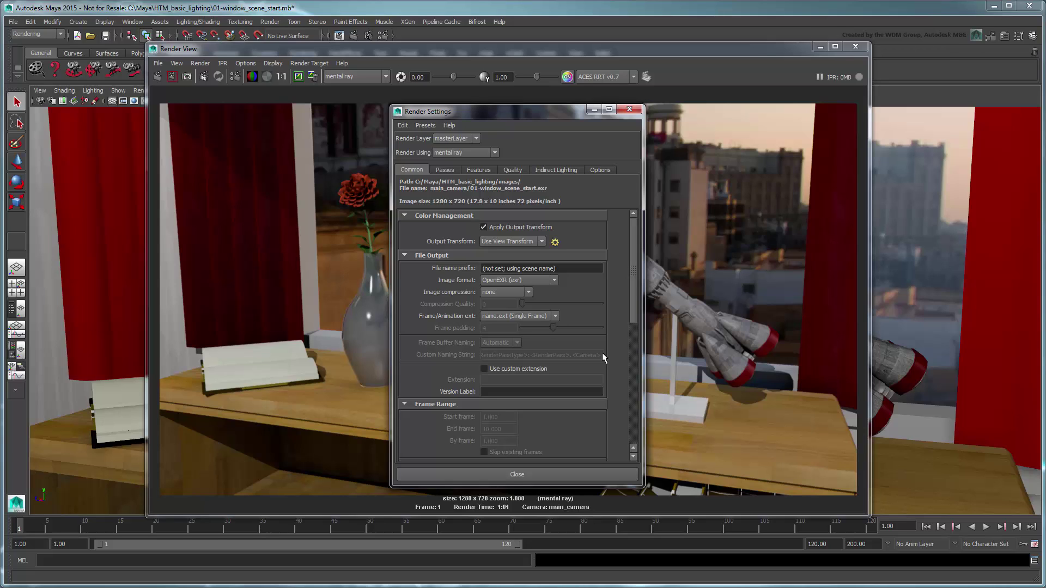
left_click(597, 470)
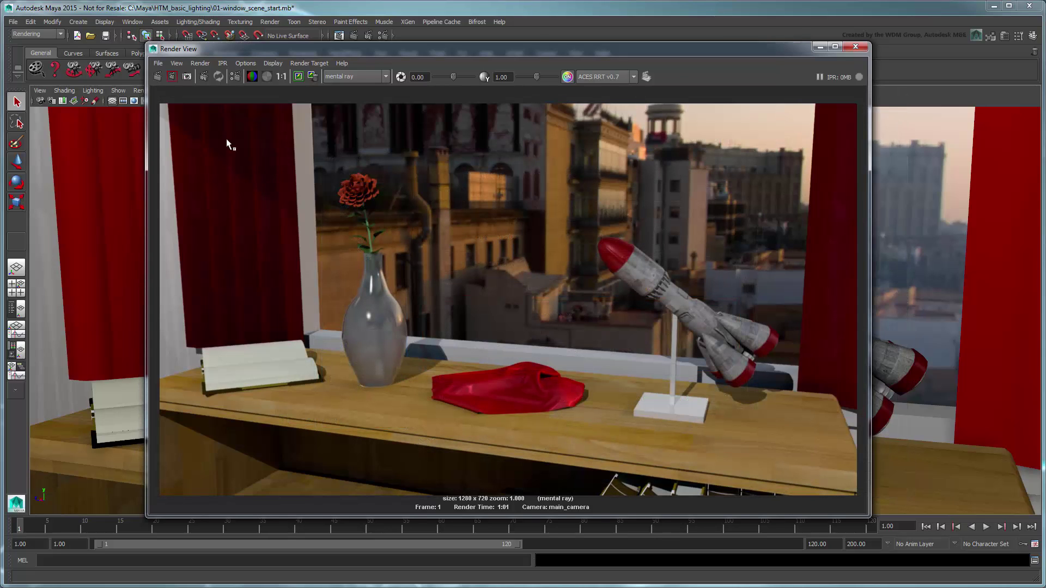
- Re-render the current frame in Render View with the output transform applied
left_click(157, 77)
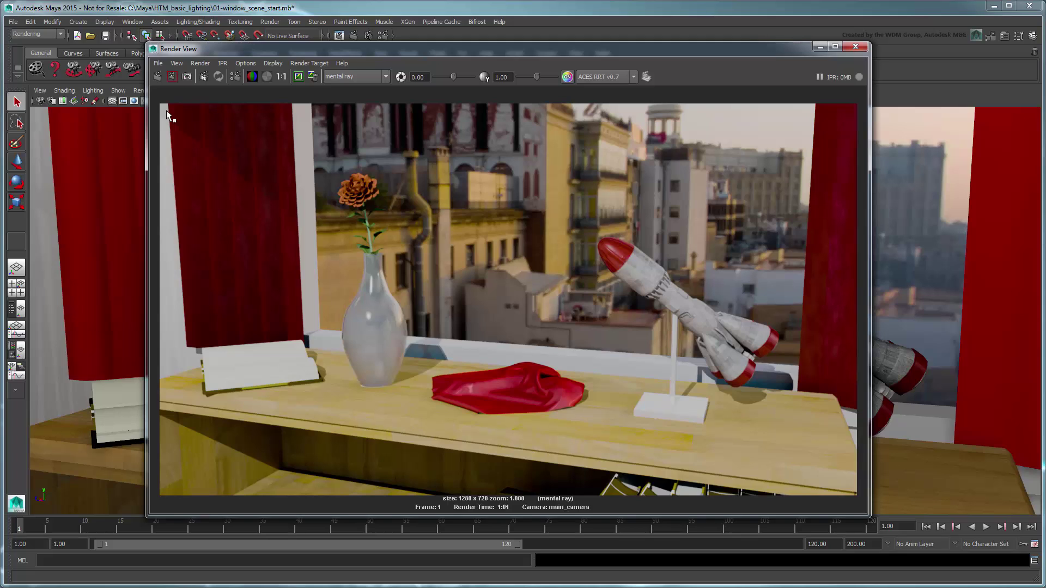
- Switch off Render View's display colour management to show darker, richer tones
left_click(568, 76)
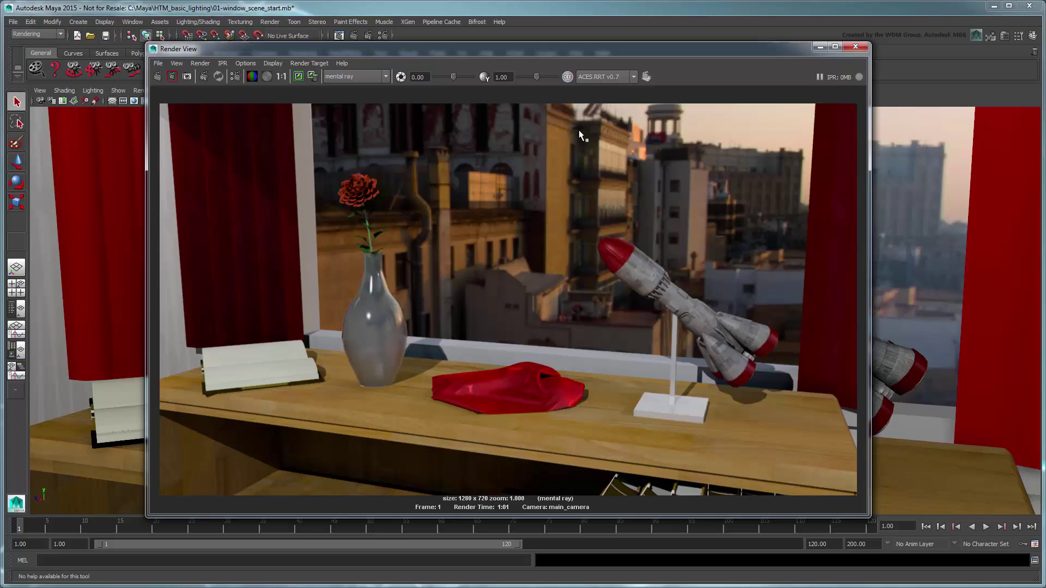